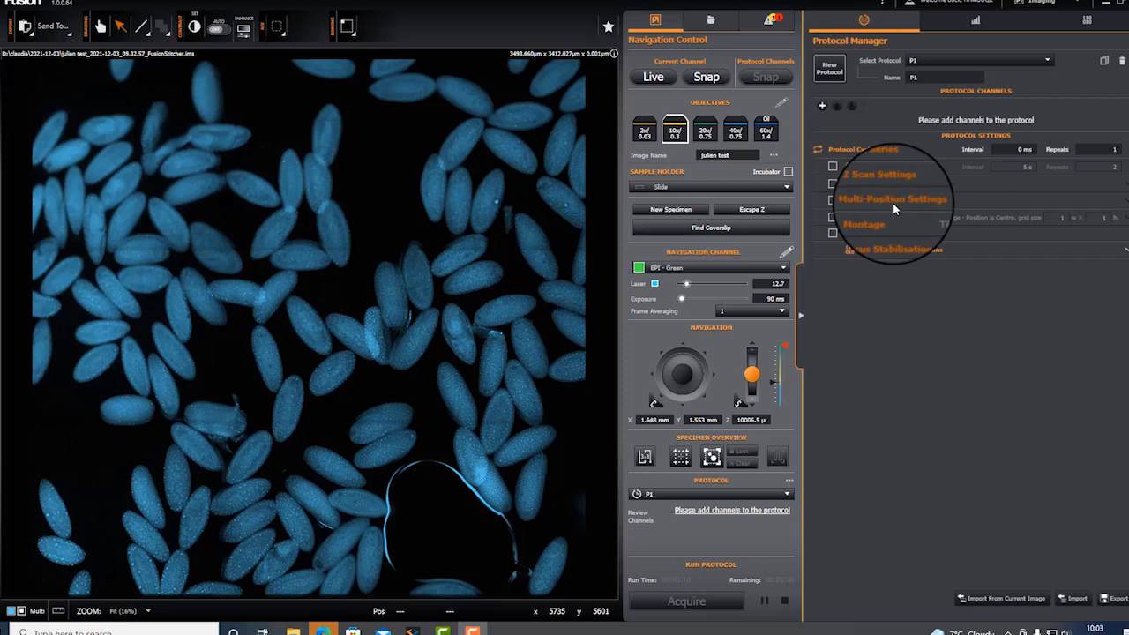
Step: Acquire a specimen overview montage with the 10x objective in the EPI - Green channel
left_click(892, 202)
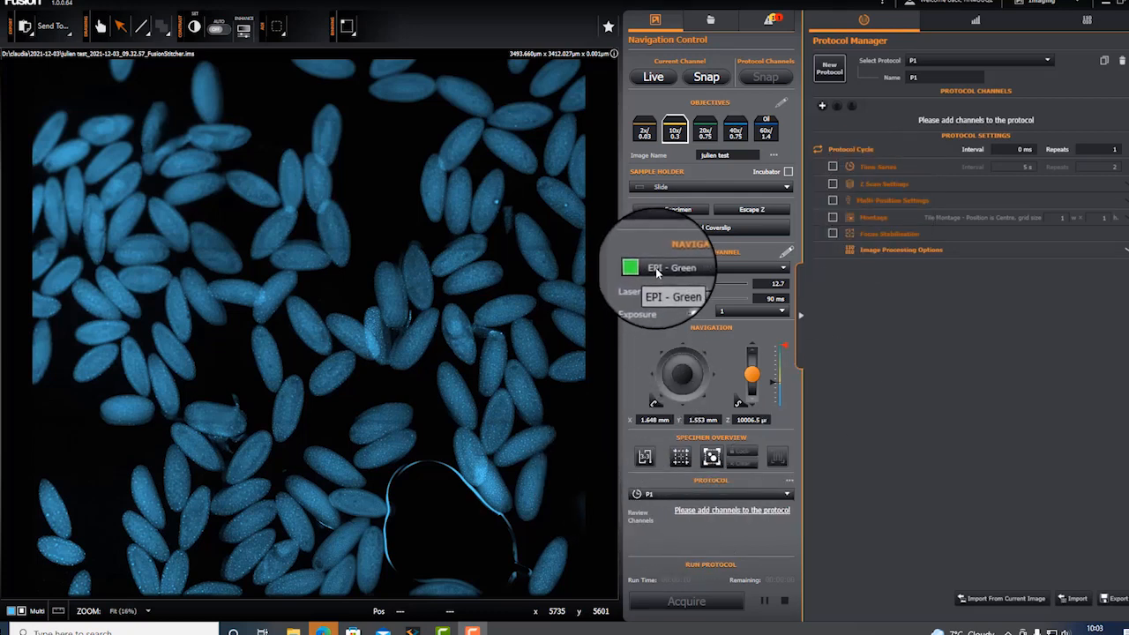
left_click(642, 465)
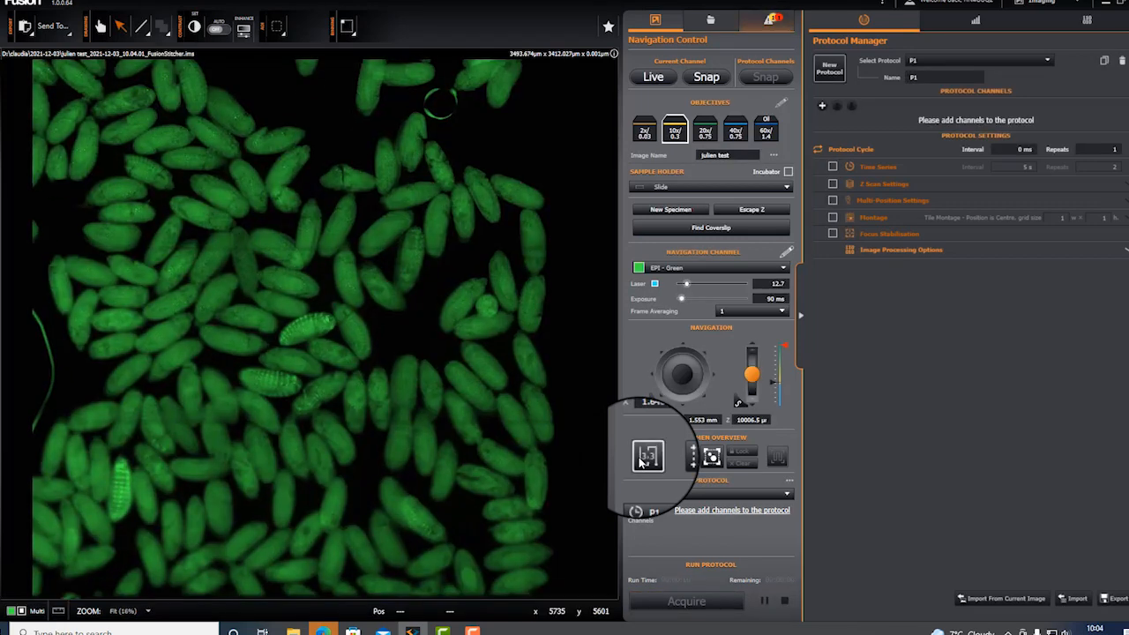
Step: Enable multi-position imaging and store three stage positions by moving the stage to the brightly striped embryos on the overview
left_click(680, 458)
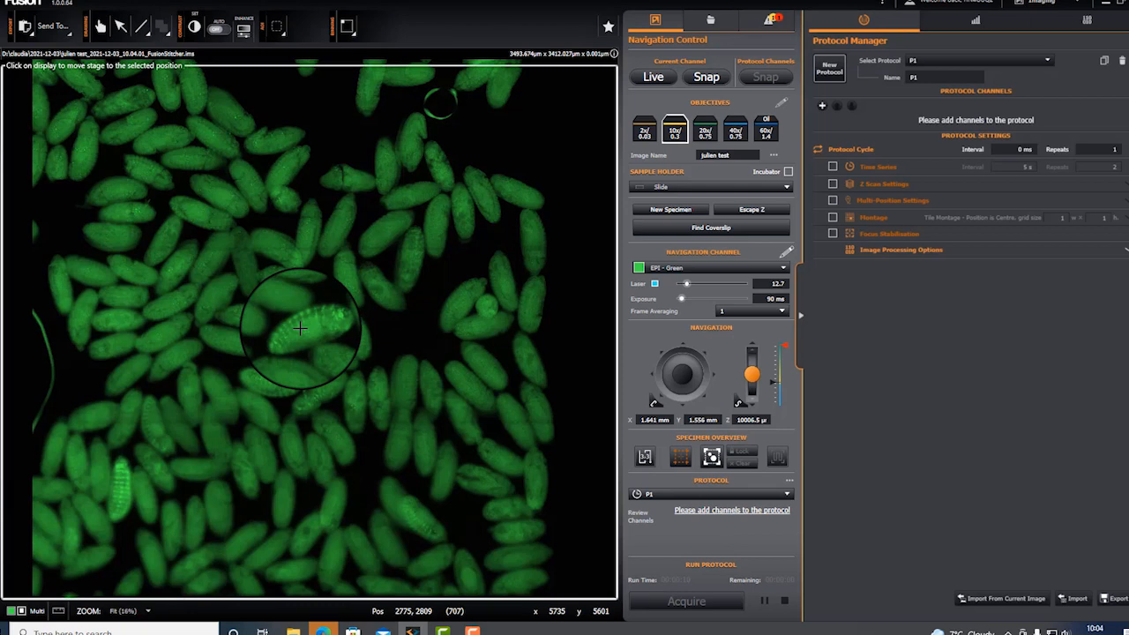
left_click(832, 201)
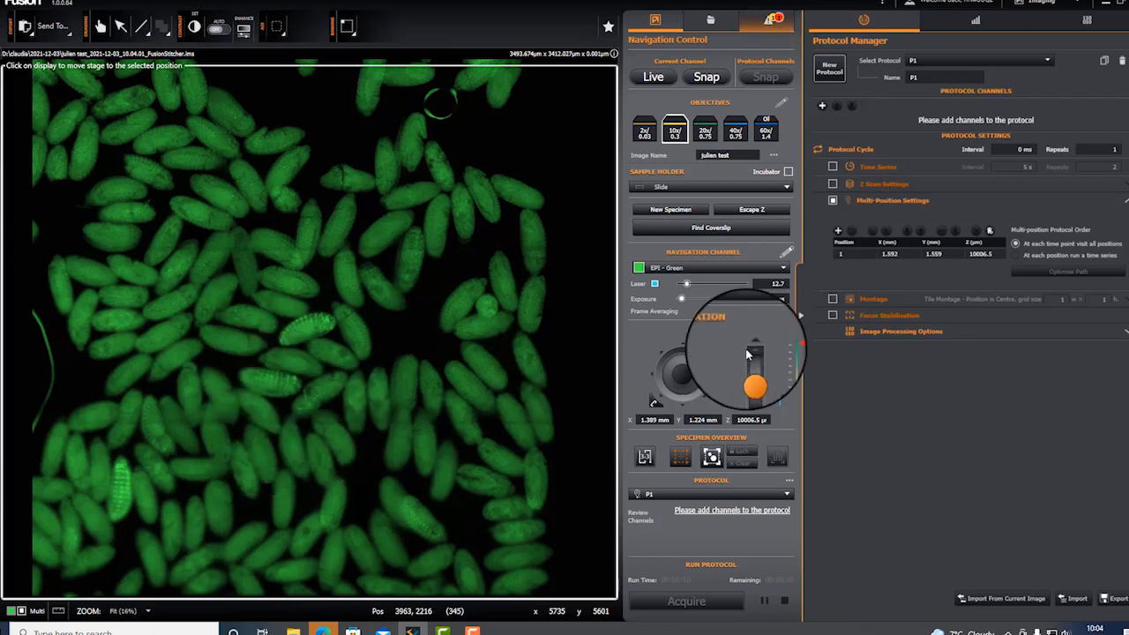
left_click(836, 232)
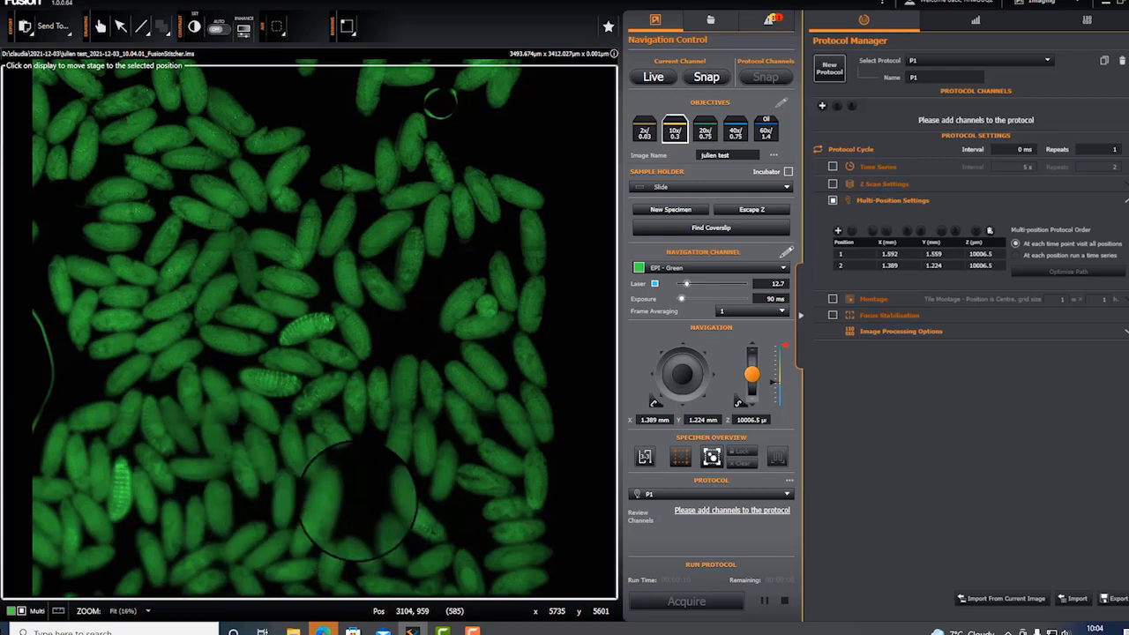
left_click(121, 492)
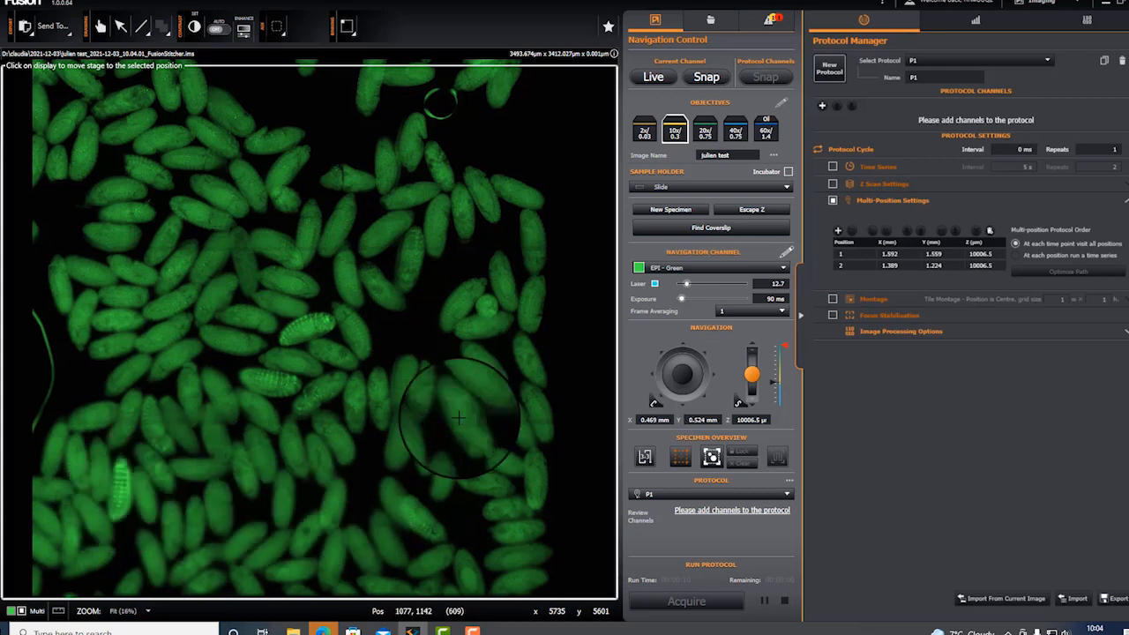
left_click(838, 229)
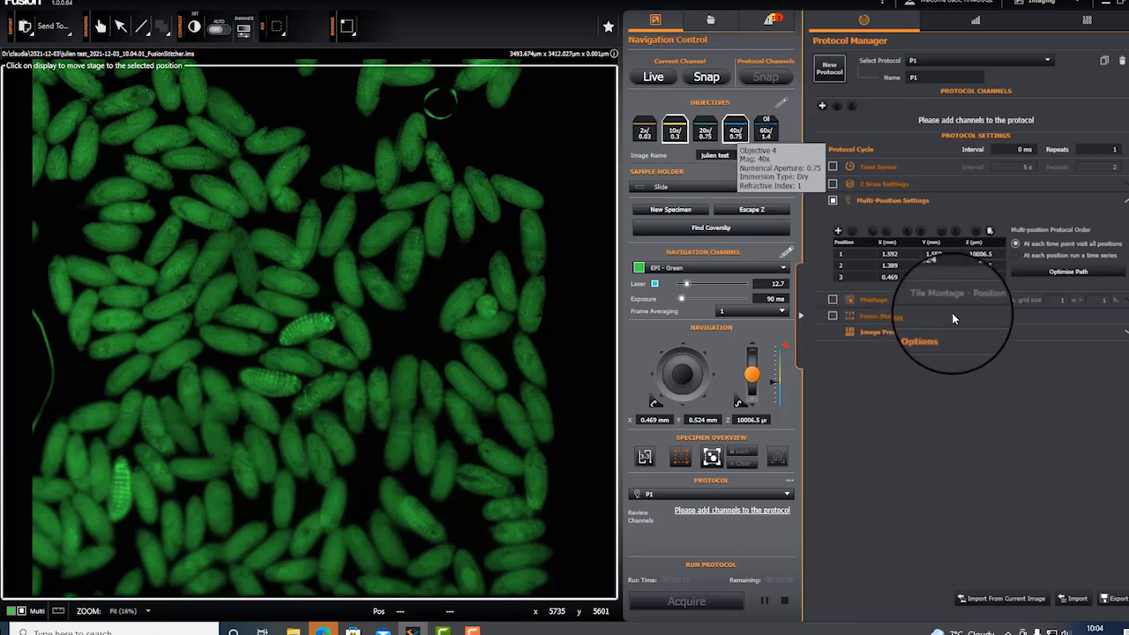
Step: Go to position 1 with the 40x objective and view it live in the Confocal - Green channel
left_click(899, 252)
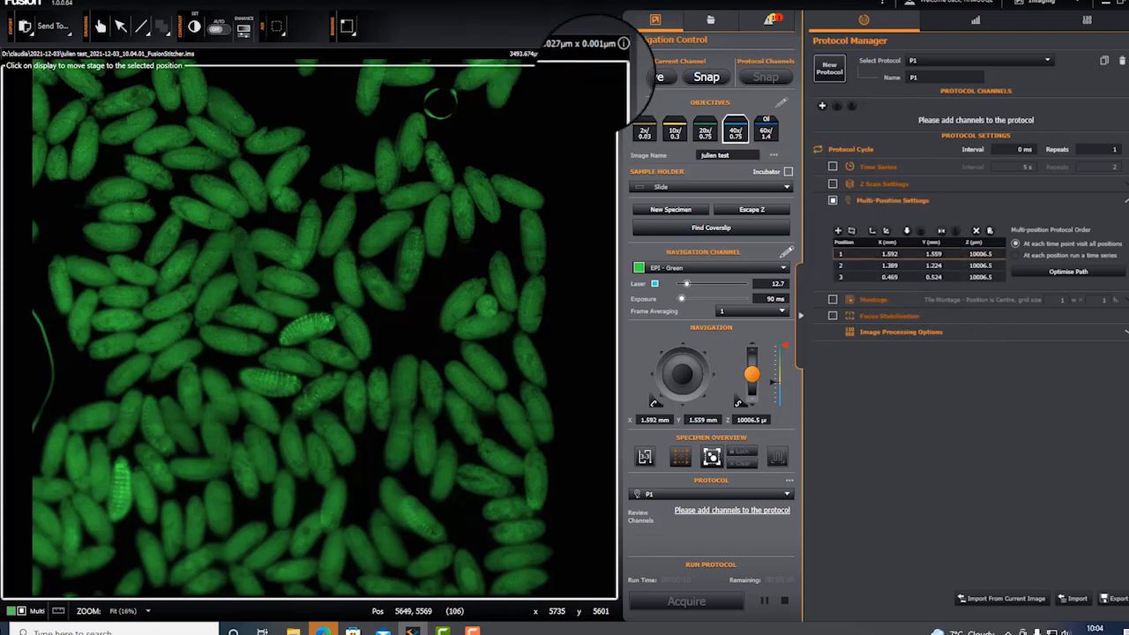
left_click(642, 80)
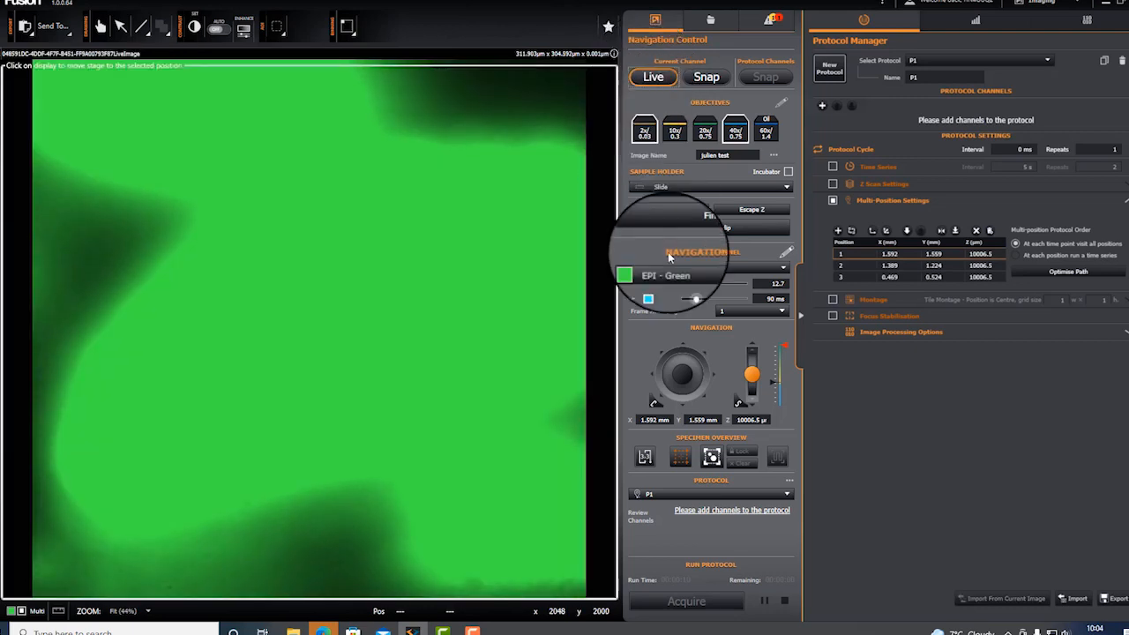
left_click(700, 271)
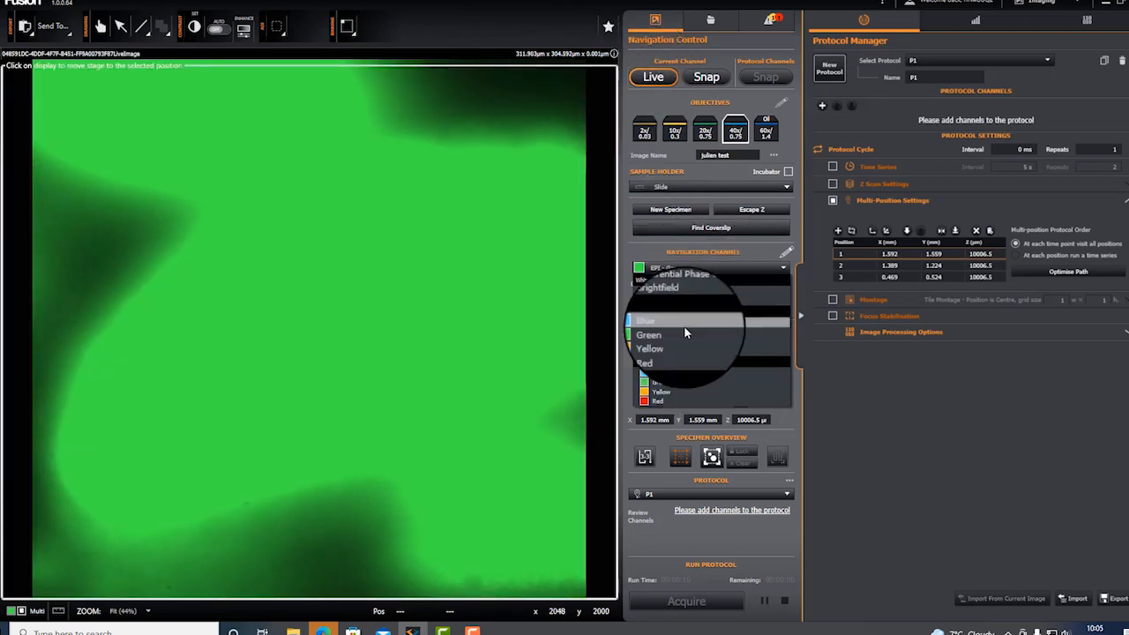
left_click(684, 386)
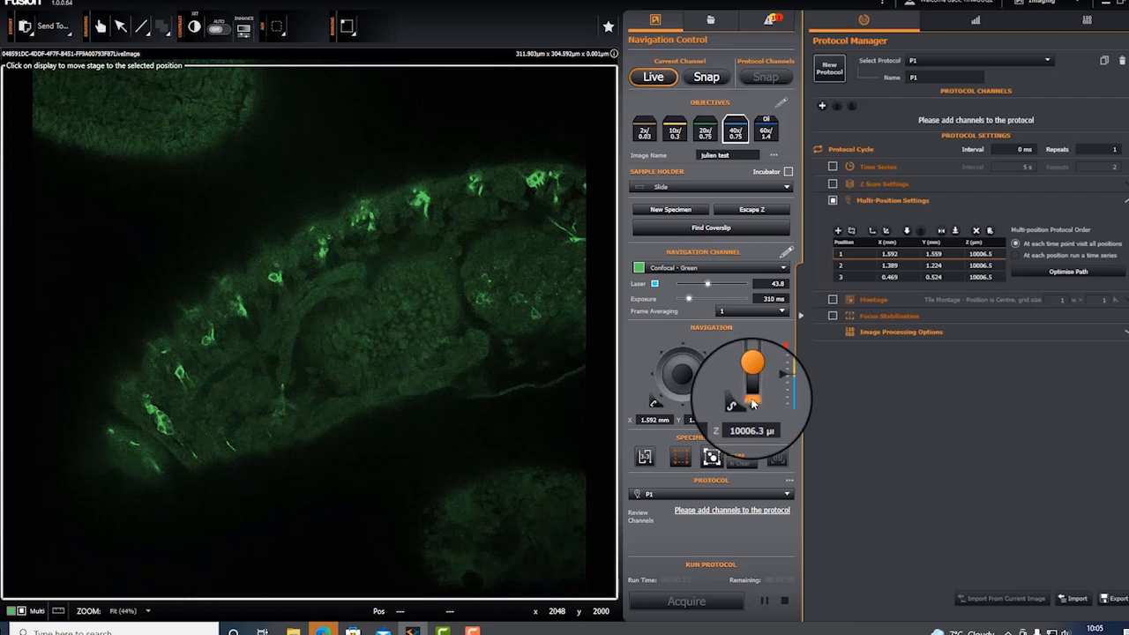
Step: Refocus position 1 to Z 9994 µm, recentre its embryo at X 1.636 mm, Y 1.57 mm, and update the stored position
left_click(752, 403)
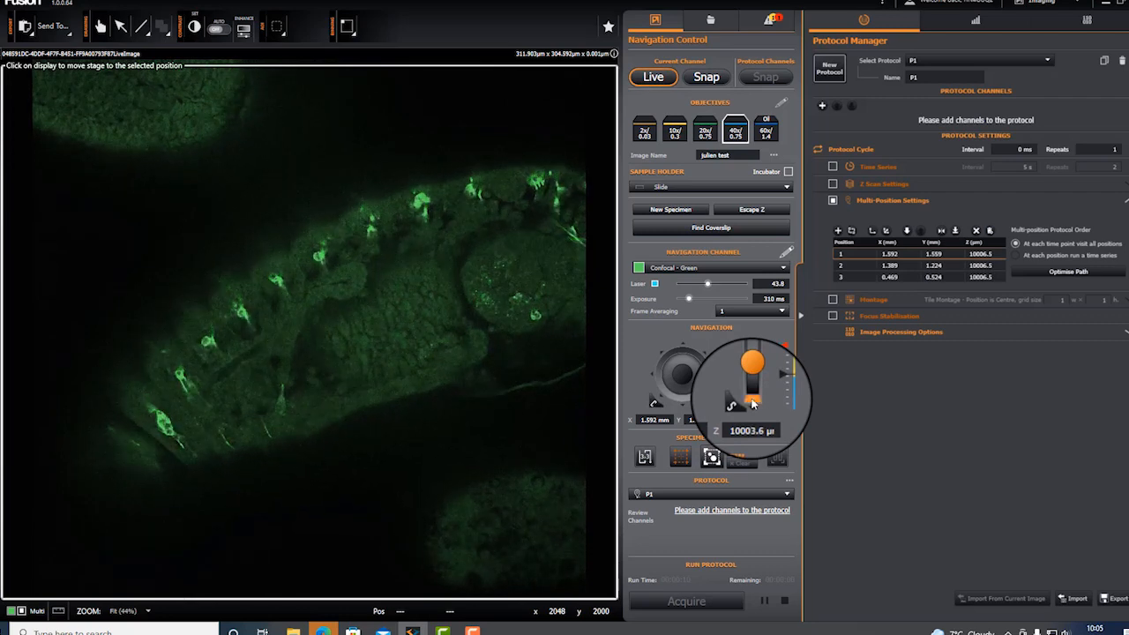
left_click(752, 403)
left_click(752, 403)
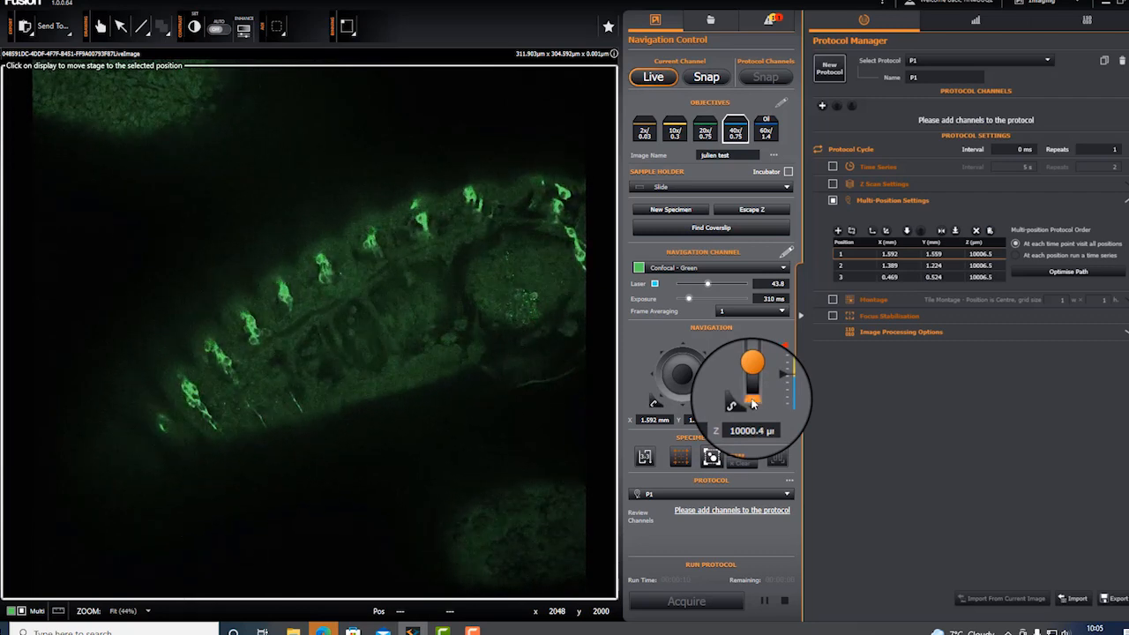
left_click(752, 403)
left_click(753, 403)
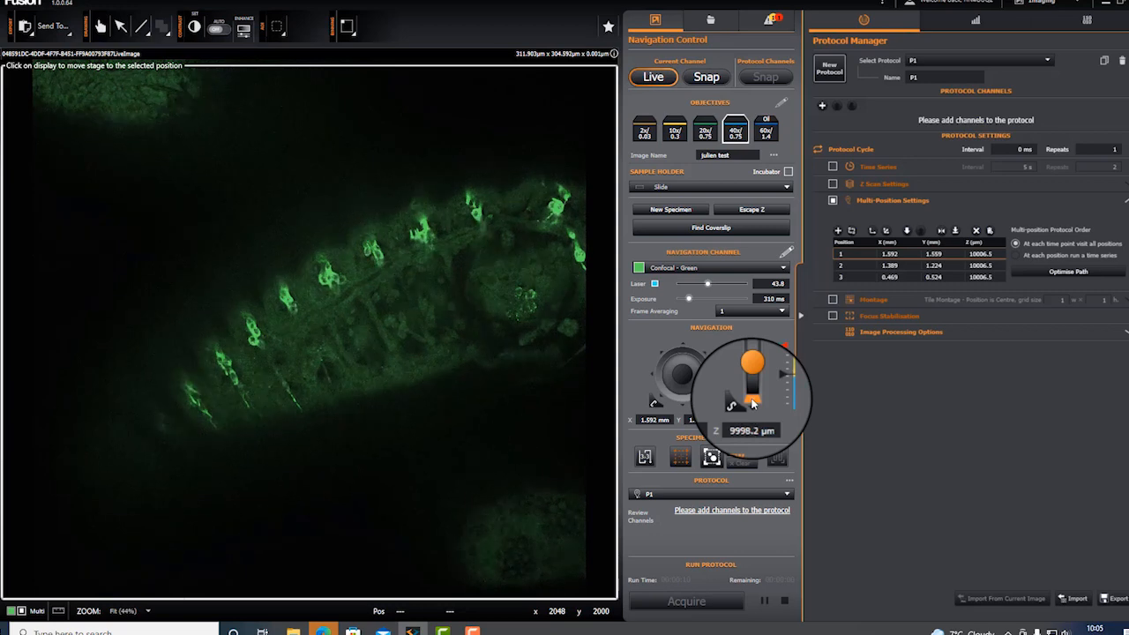
left_click(752, 403)
left_click(752, 403)
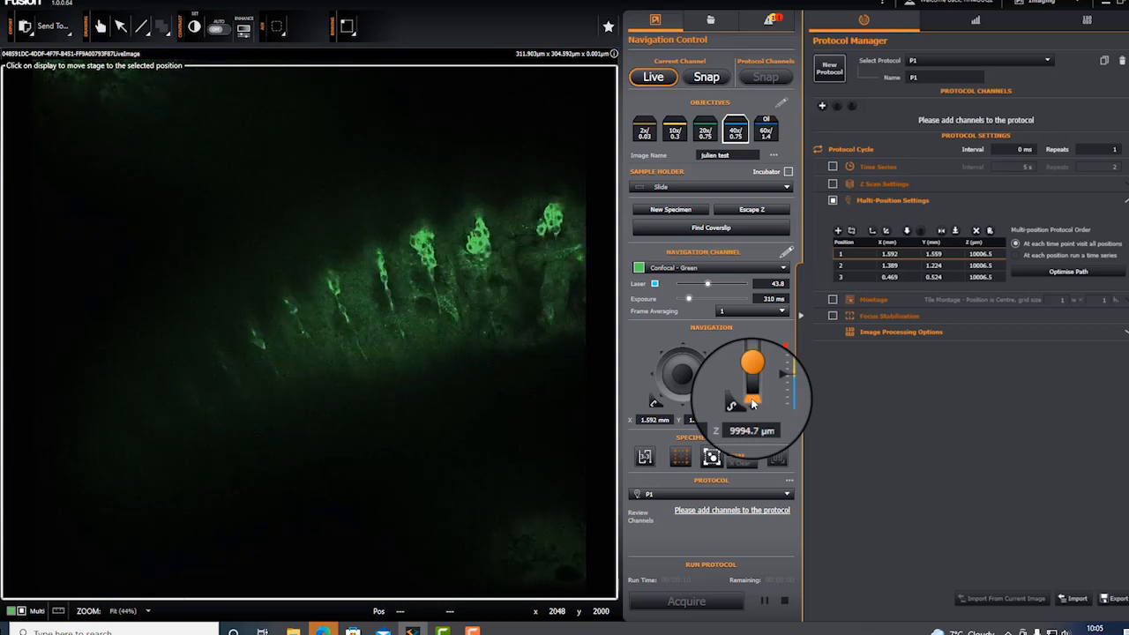
left_click(752, 403)
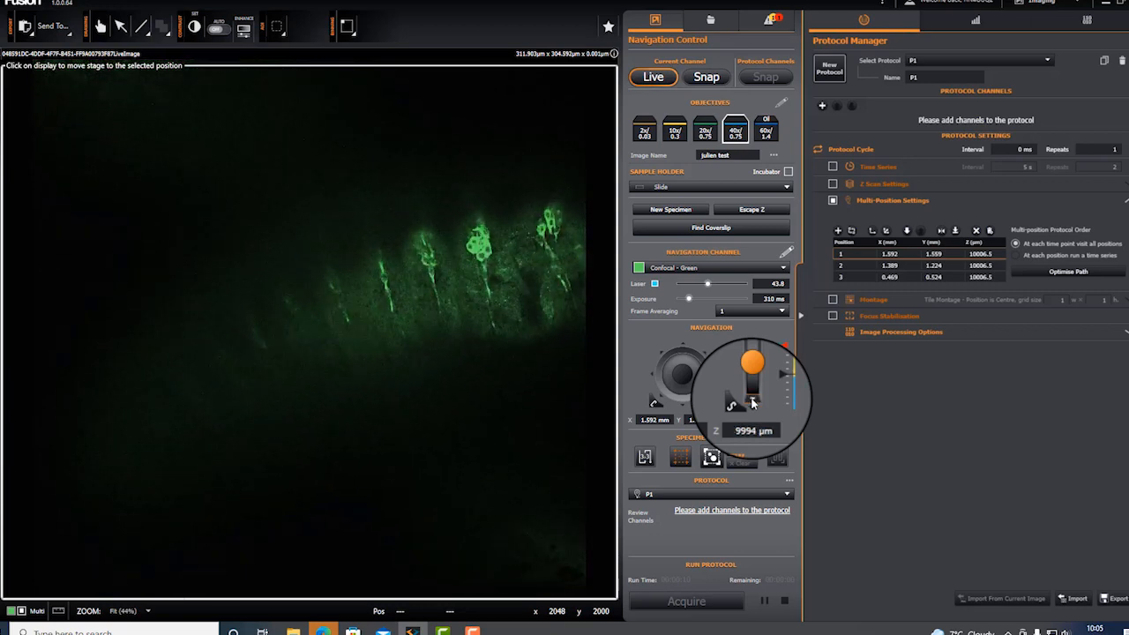
left_click(851, 231)
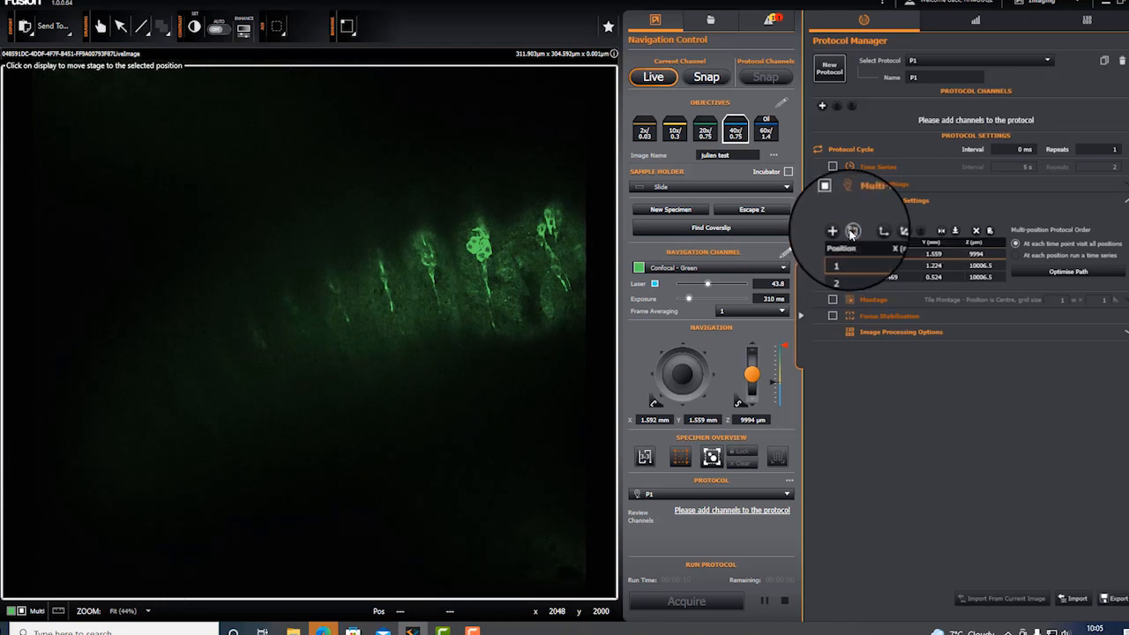
left_click(482, 294)
left_click(214, 338)
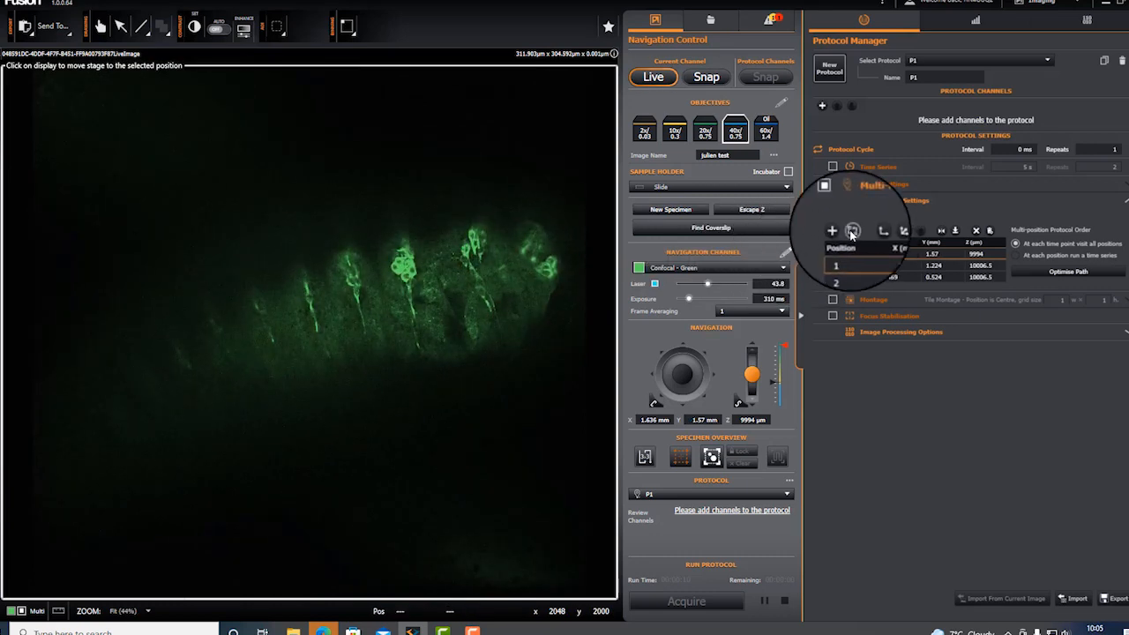
Step: Refocus position 2 to Z 10002.9 µm and replace its stored coordinates with the current stage position
left_click(752, 403)
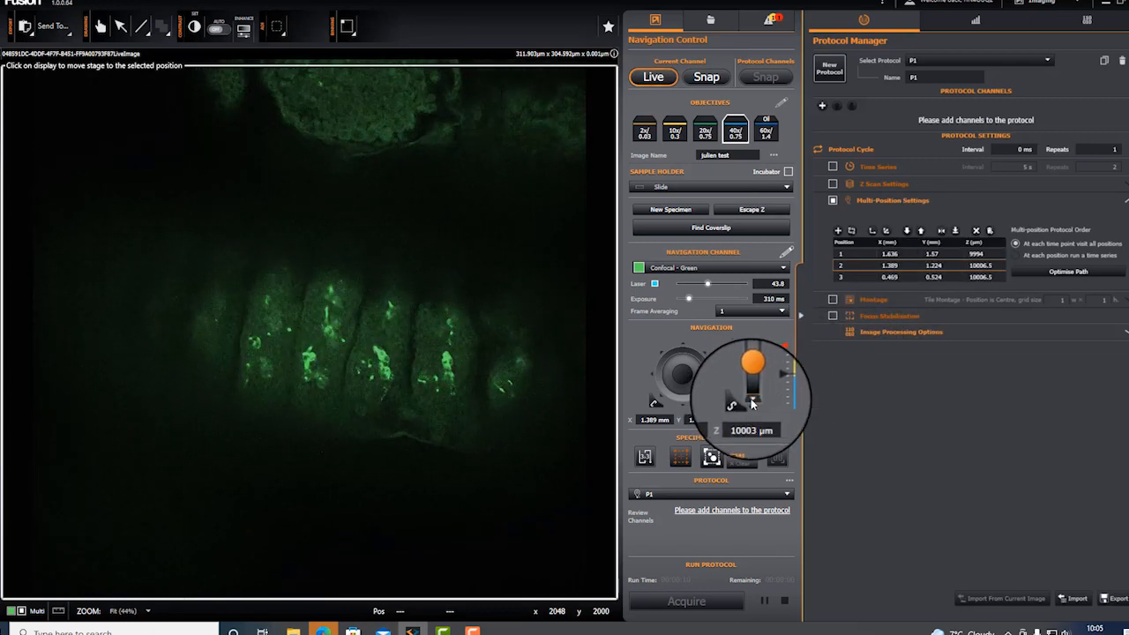
left_click(852, 233)
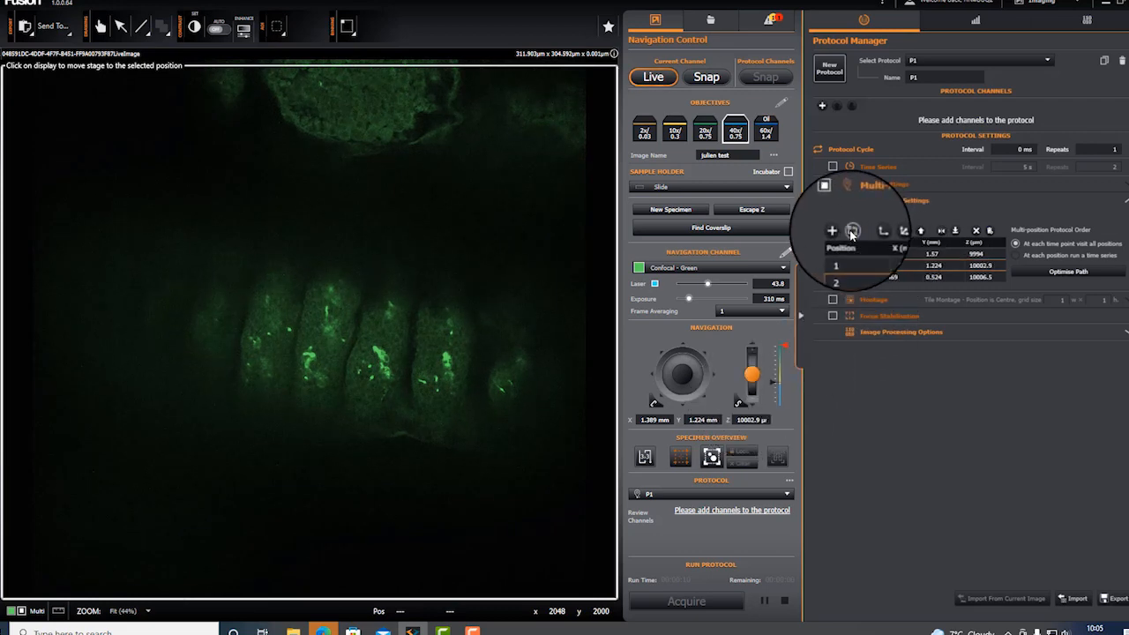
Step: Refocus position 3 to Z 10021.9 µm and replace its stored coordinates with the current stage position
left_click(956, 234)
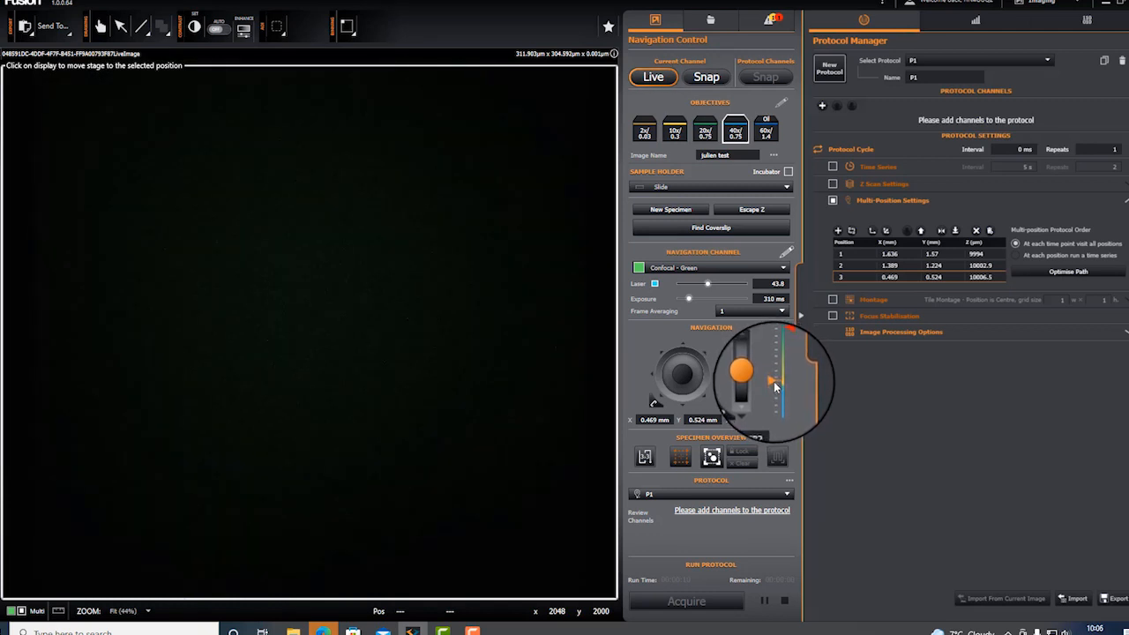
left_click(774, 385)
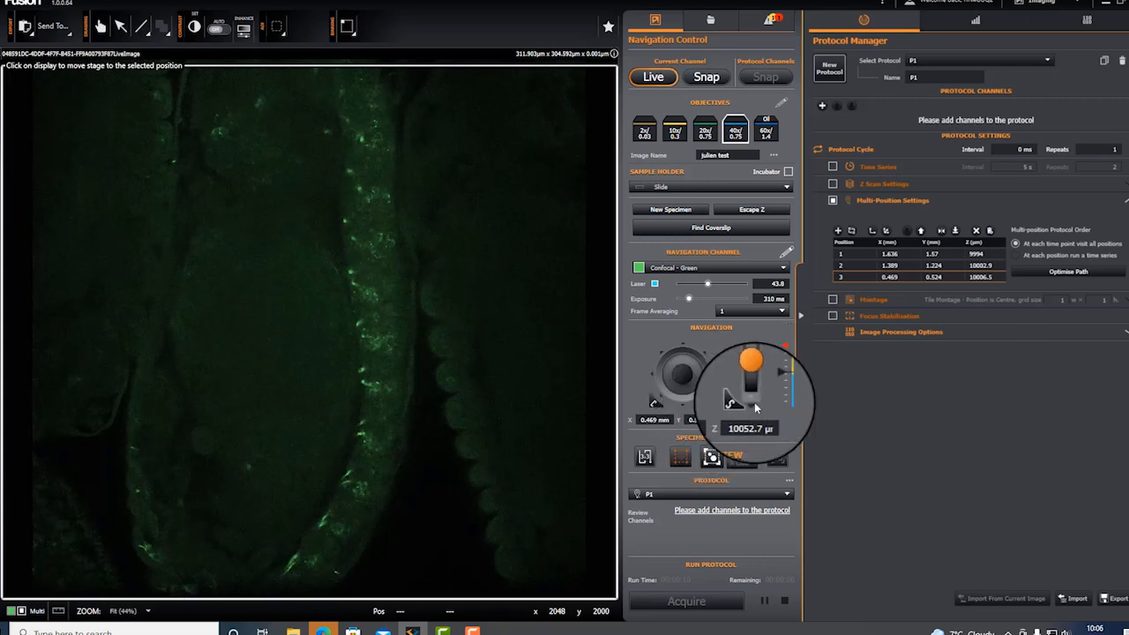
left_click(756, 405)
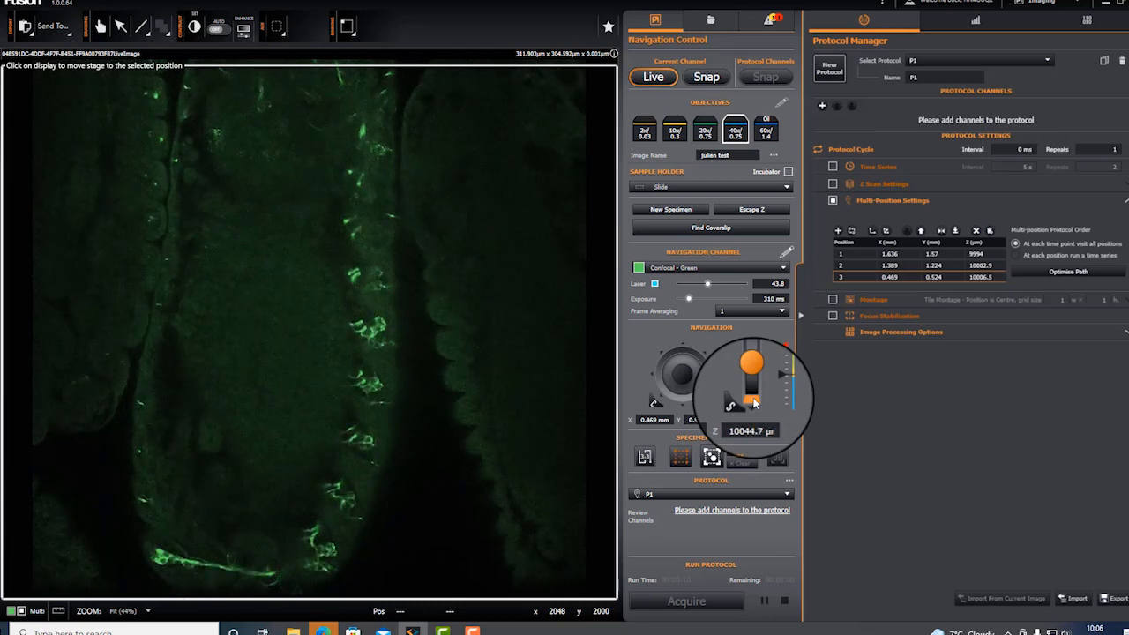
left_click_drag(754, 403, 754, 403)
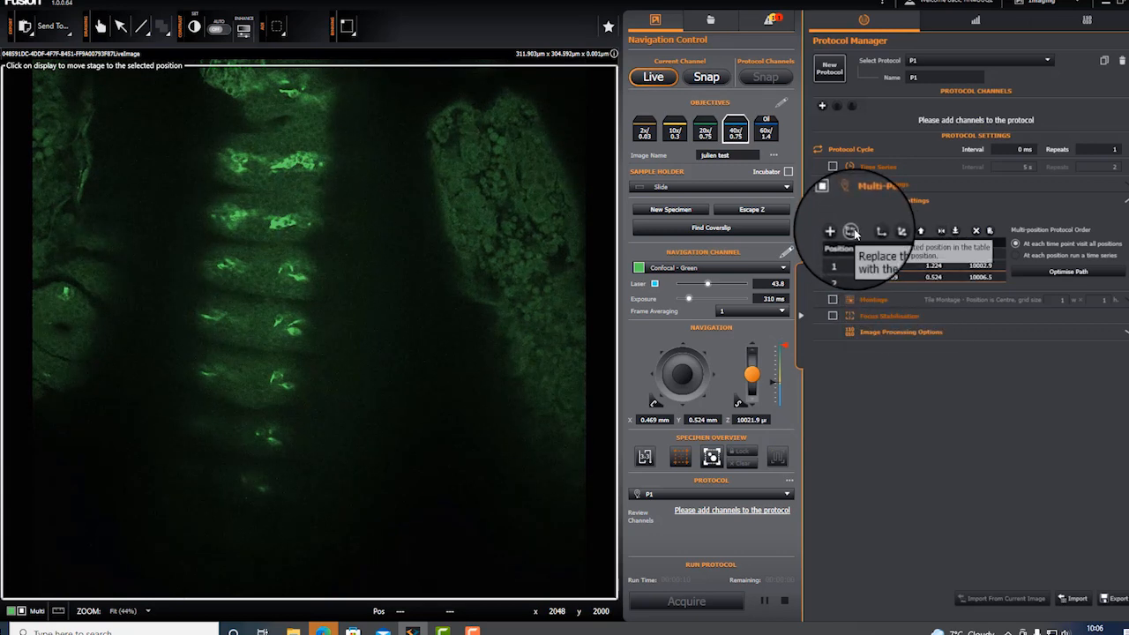
left_click(851, 232)
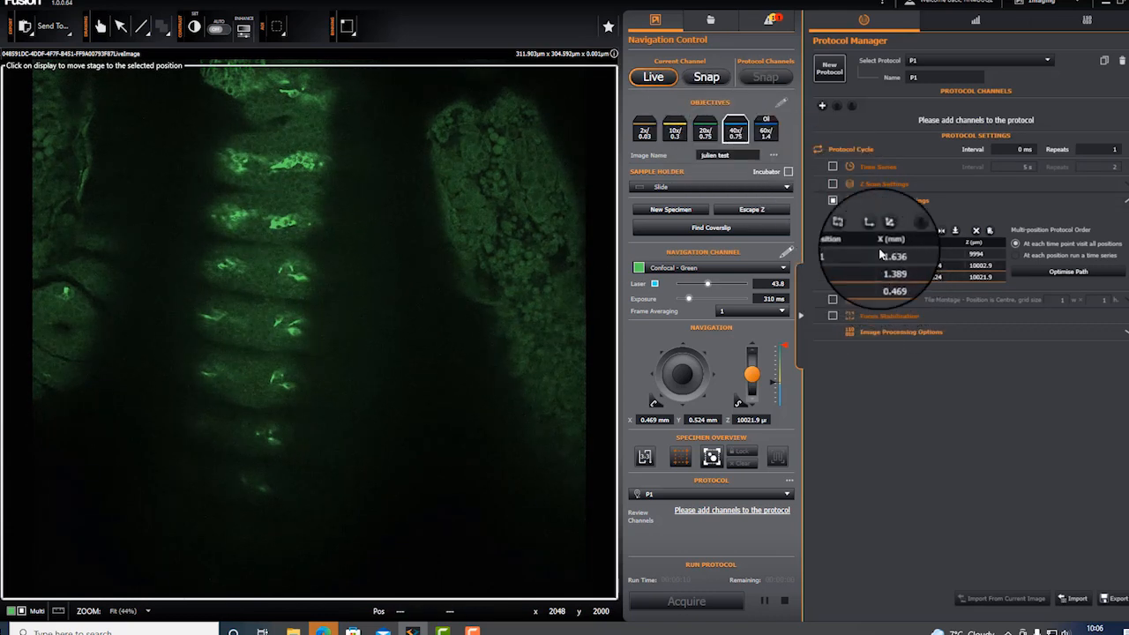
Step: Enable the Z scan in Start/End mode and set the scan start to the current focus of 10021.9 µm
left_click(833, 186)
left_click(1123, 184)
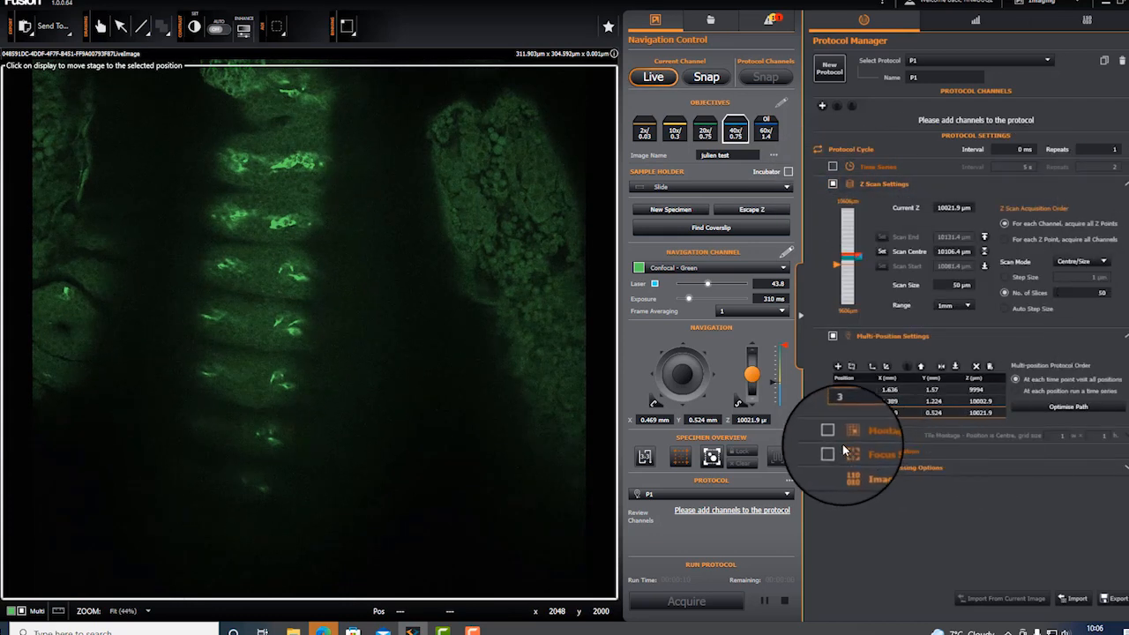
left_click(1103, 261)
left_click(1061, 275)
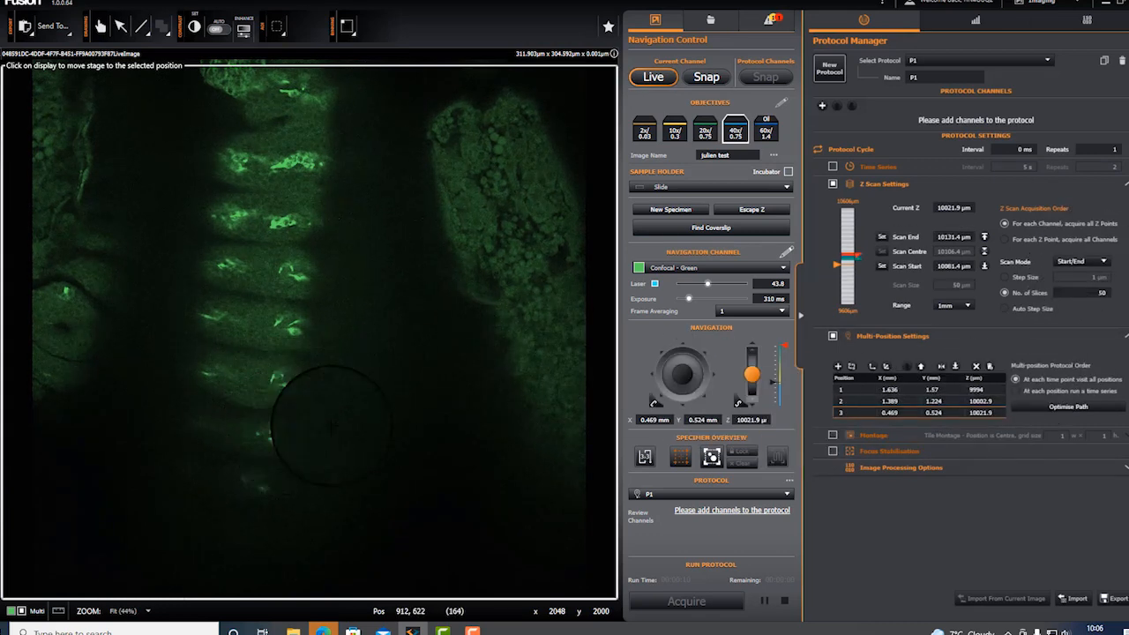
left_click(883, 269)
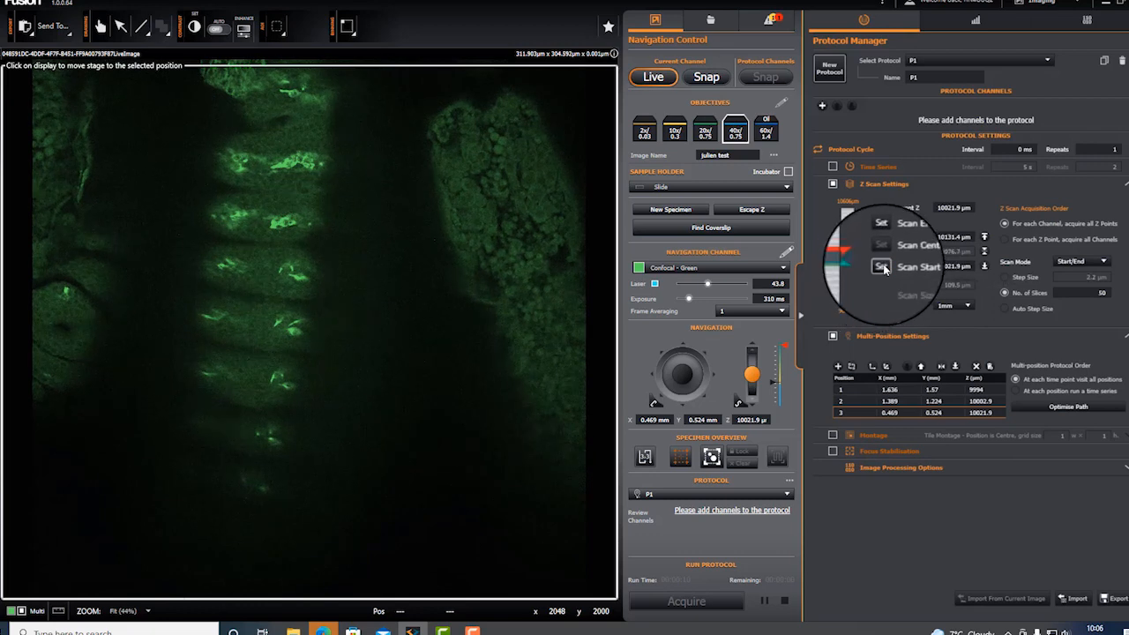
Step: Raise the live focus at position 3 to Z 10059.1 µm, set it as the scan end, and stop the live view
left_click(752, 353)
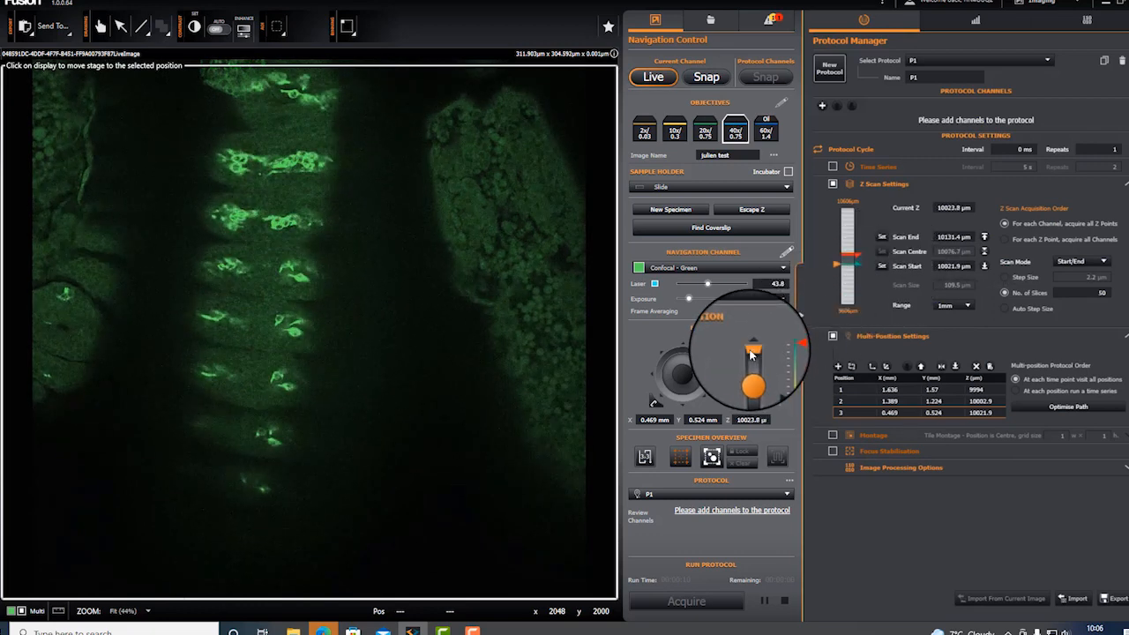
left_click(751, 353)
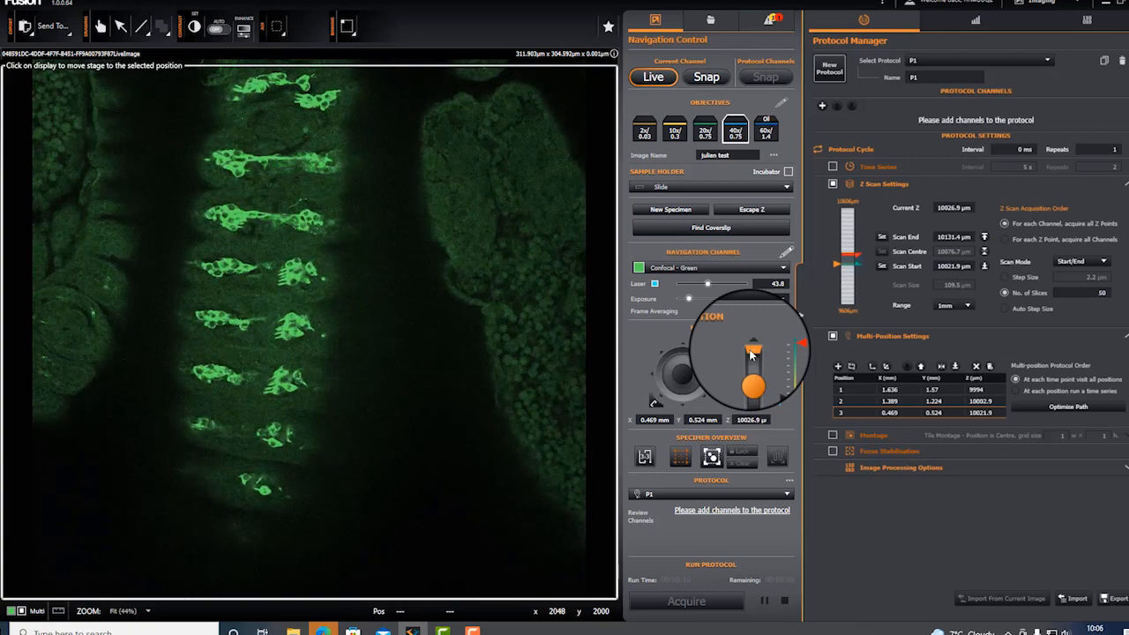
left_click(752, 354)
left_click(751, 354)
left_click(751, 354)
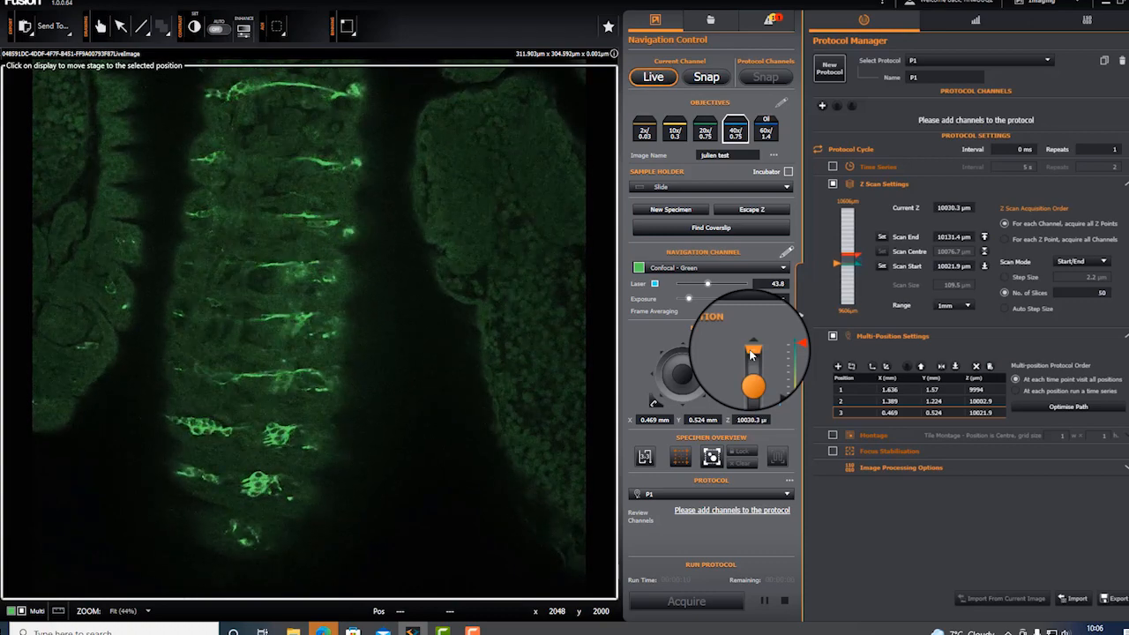
left_click(752, 353)
left_click(751, 354)
left_click(751, 354)
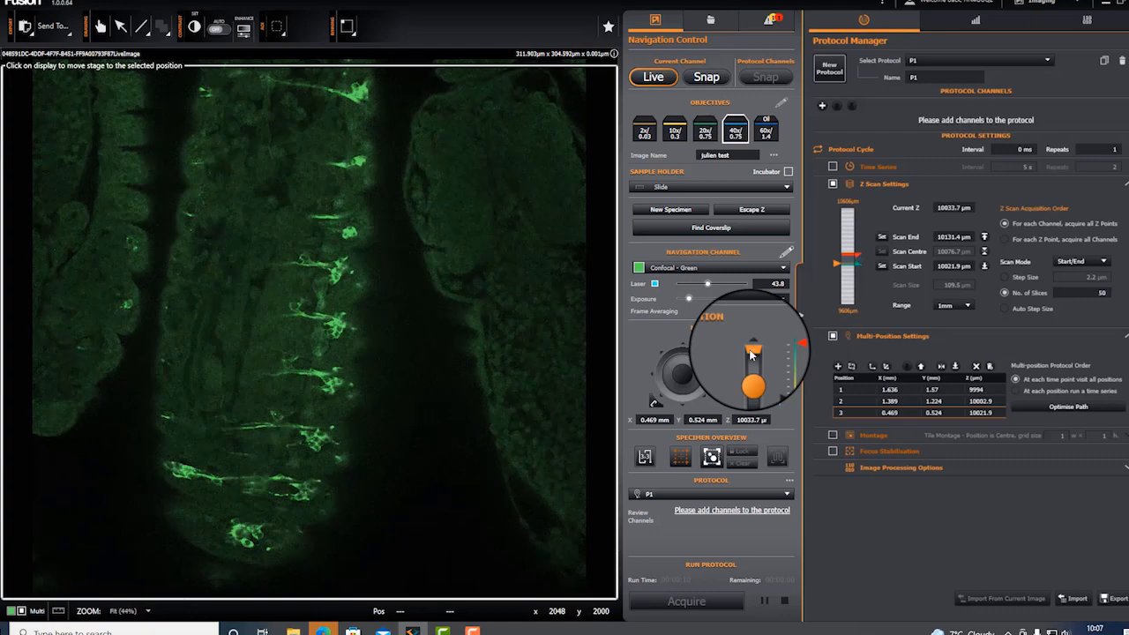
left_click(751, 353)
left_click(751, 354)
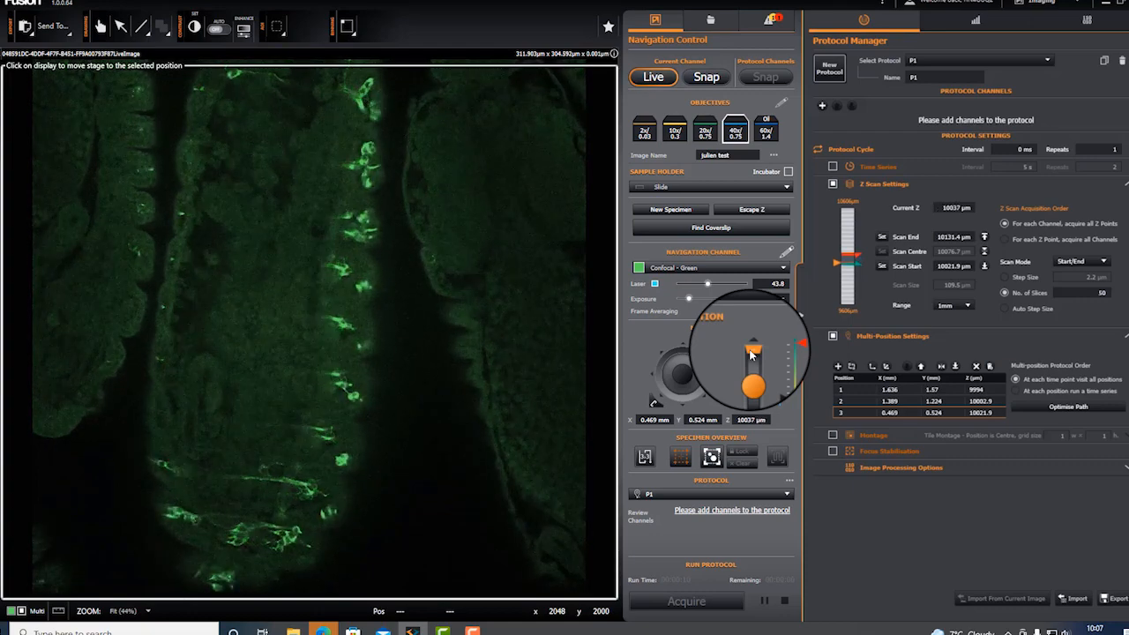
left_click(751, 354)
left_click(751, 354)
left_click(751, 354)
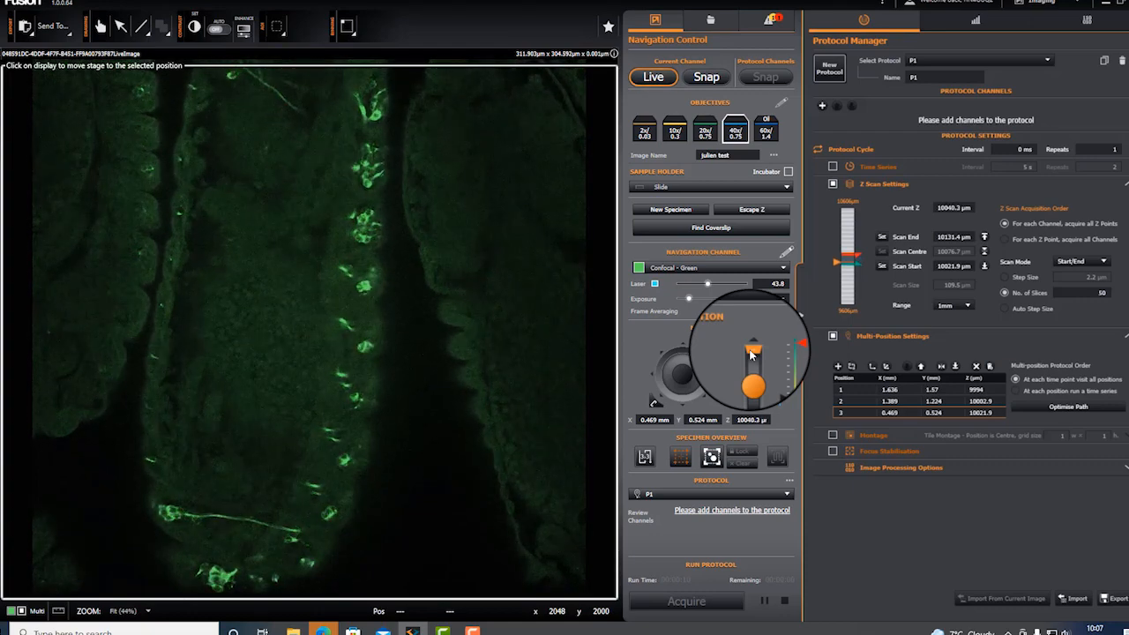
left_click(752, 353)
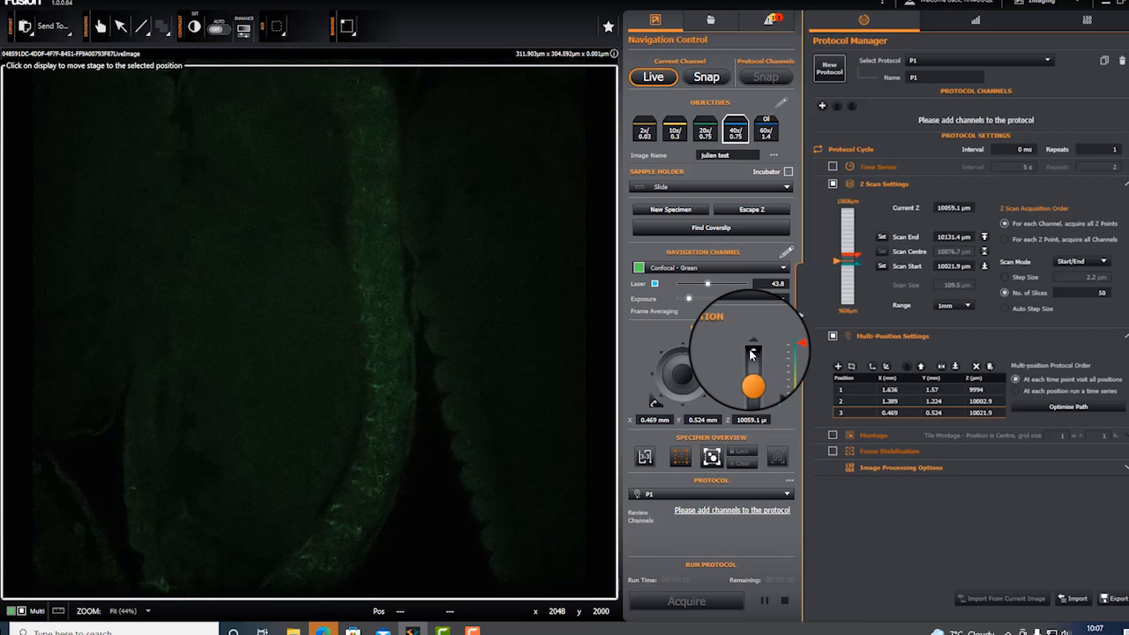
left_click(886, 235)
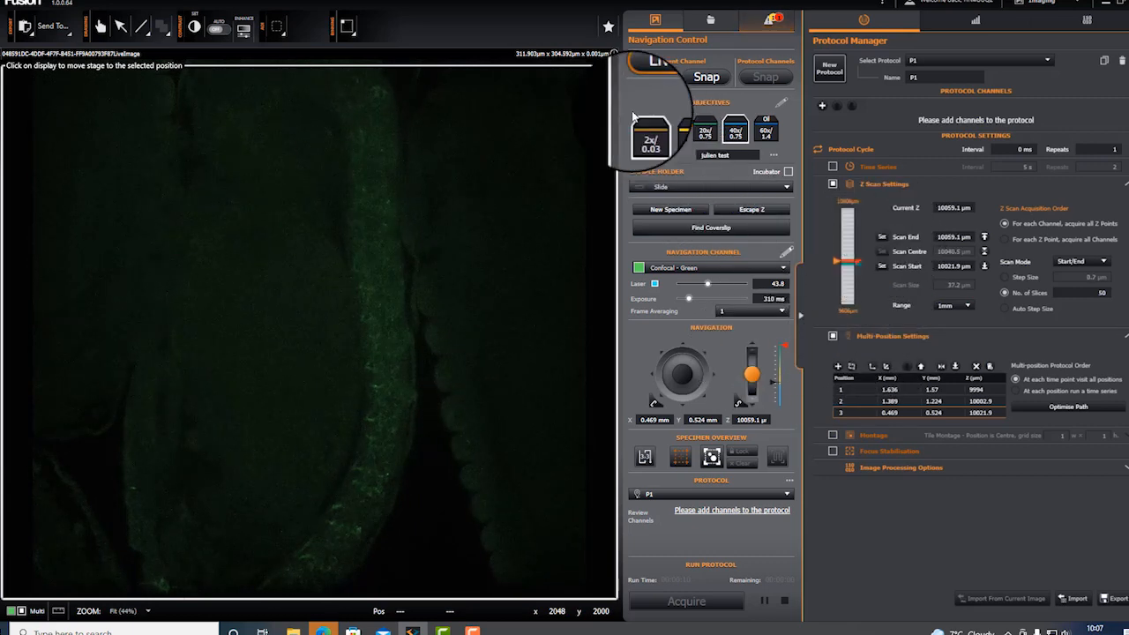
left_click(651, 77)
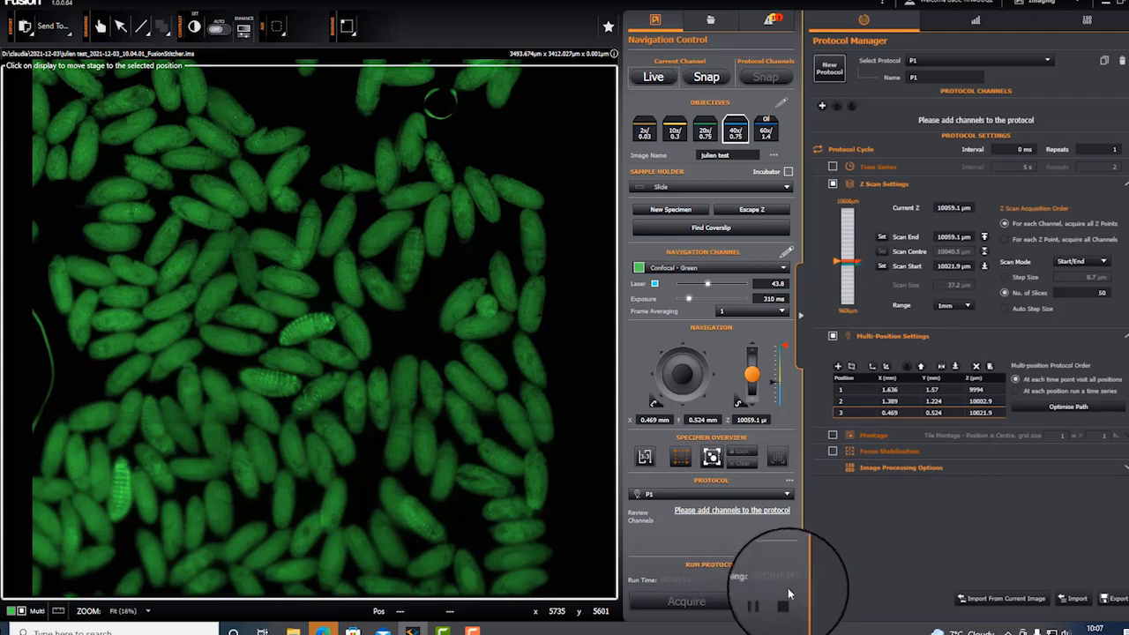
Step: Add the Confocal - Green channel to protocol P1 and start the acquisition
left_click(822, 106)
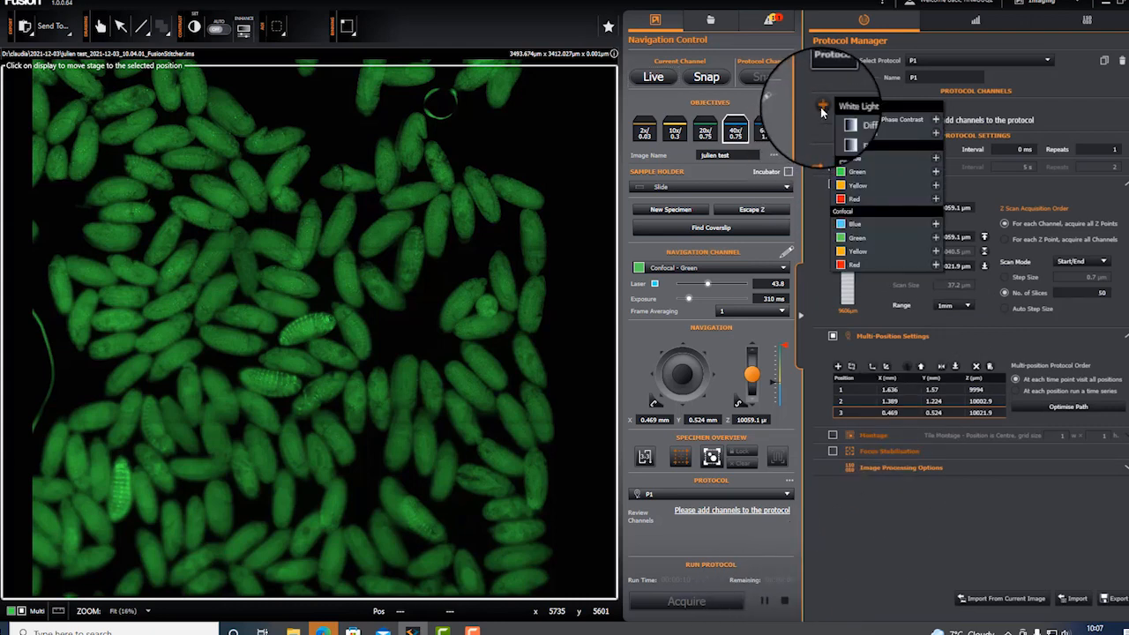
left_click(858, 239)
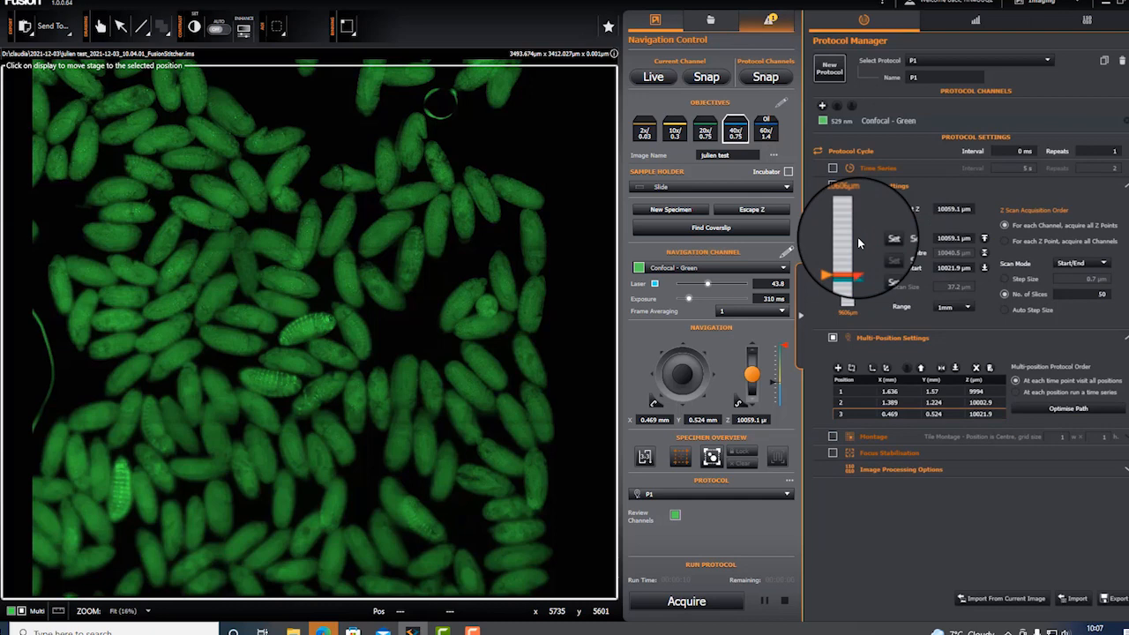
left_click(714, 604)
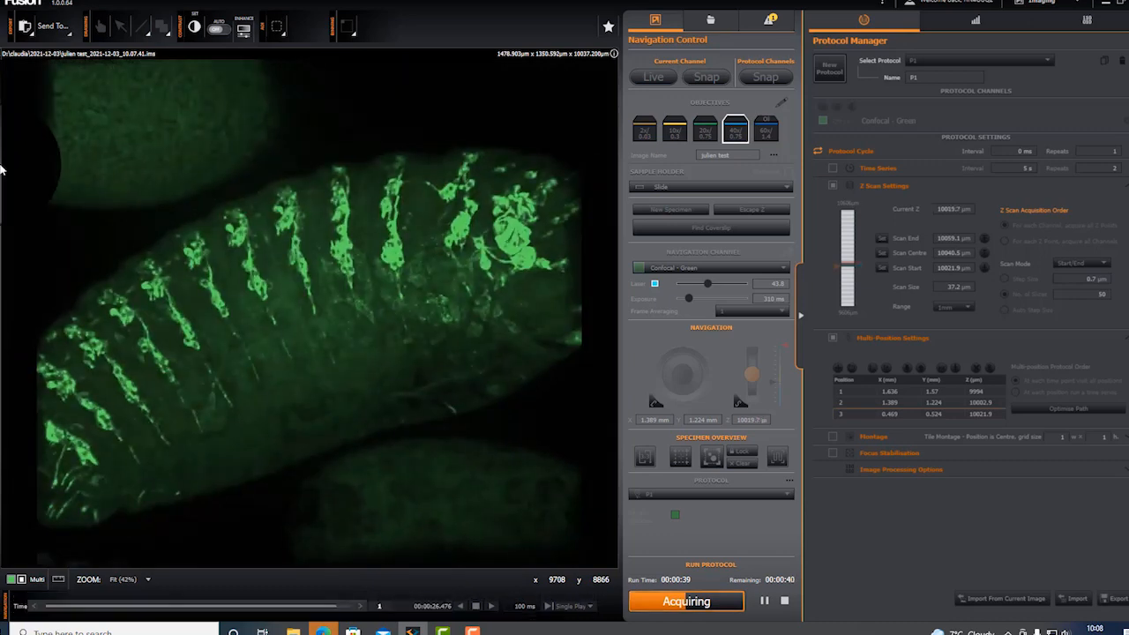
Step: Rotate the acquired embryo volume in 3D and turn on automatic contrast
left_click_drag(256, 260, 261, 414)
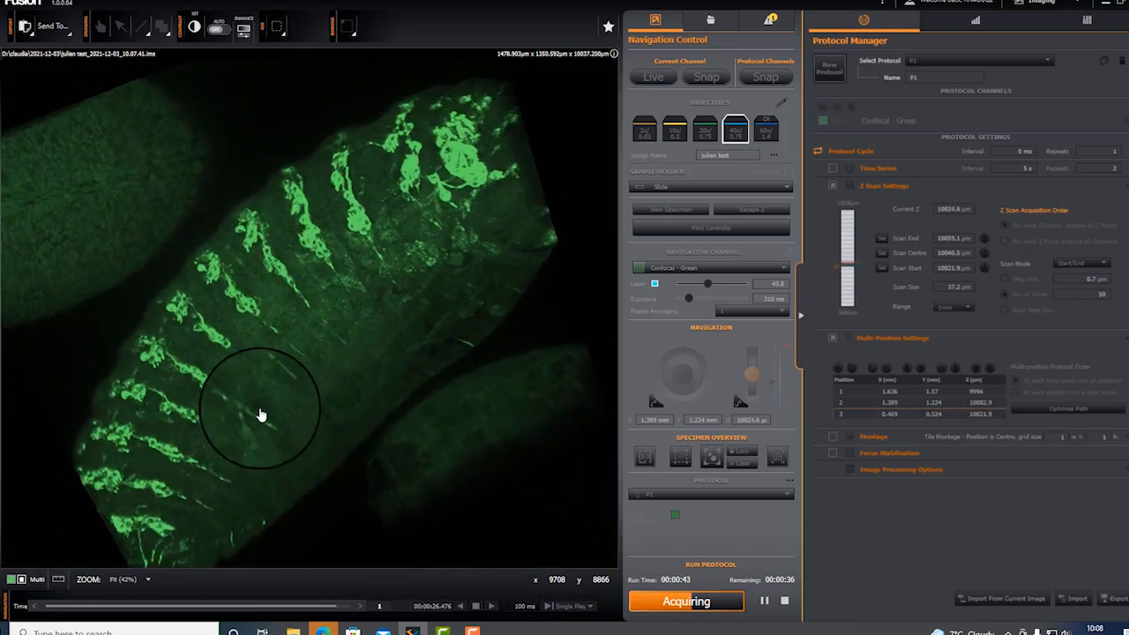
left_click(222, 30)
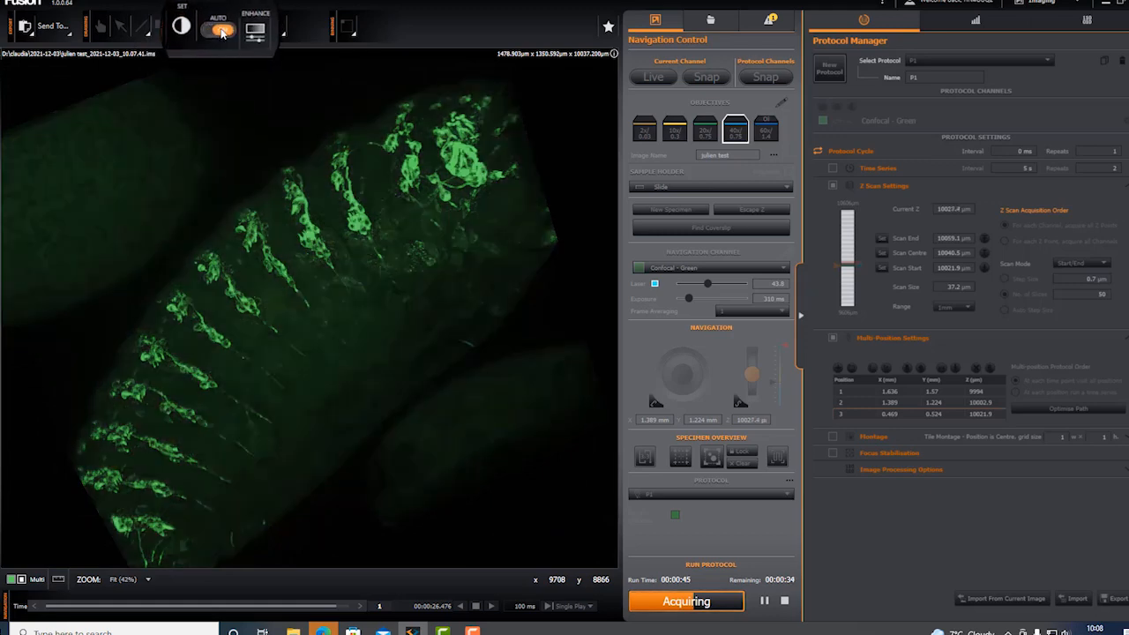
mouse_move(262, 290)
left_mouse_down()
mouse_move(247, 217)
mouse_move(189, 186)
mouse_move(166, 221)
mouse_move(221, 285)
mouse_move(290, 330)
mouse_move(261, 271)
left_mouse_up()
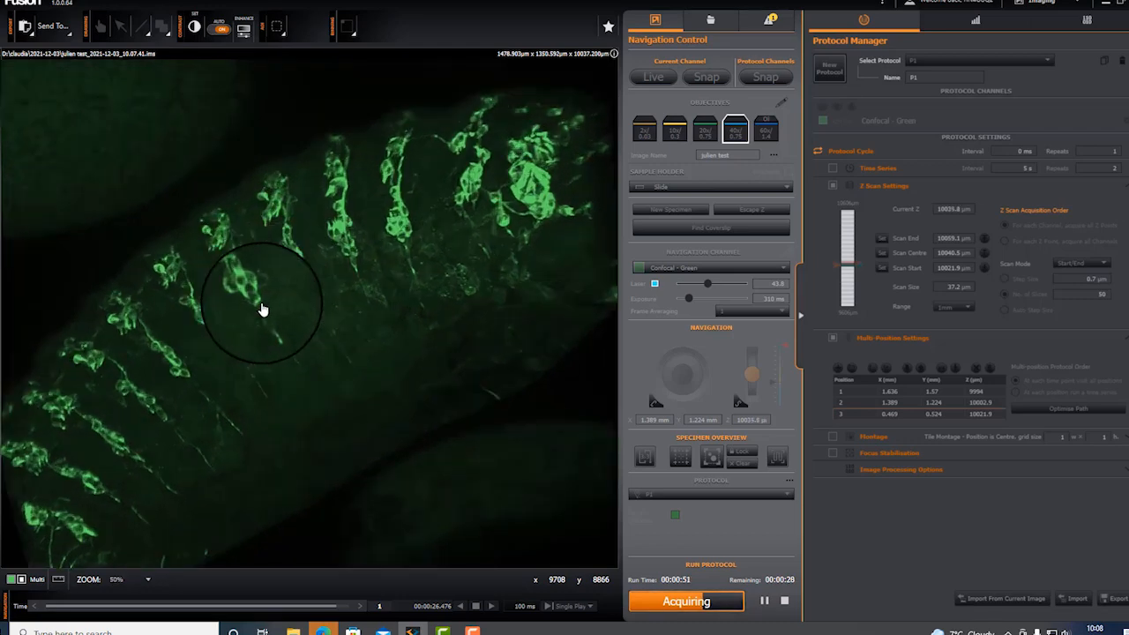
Step: Examine the acquired embryo volumes up close and across the whole multi-position layout
scroll(262, 309, "up", 3)
left_click_drag(273, 320, 308, 239)
scroll(259, 221, "up", 2)
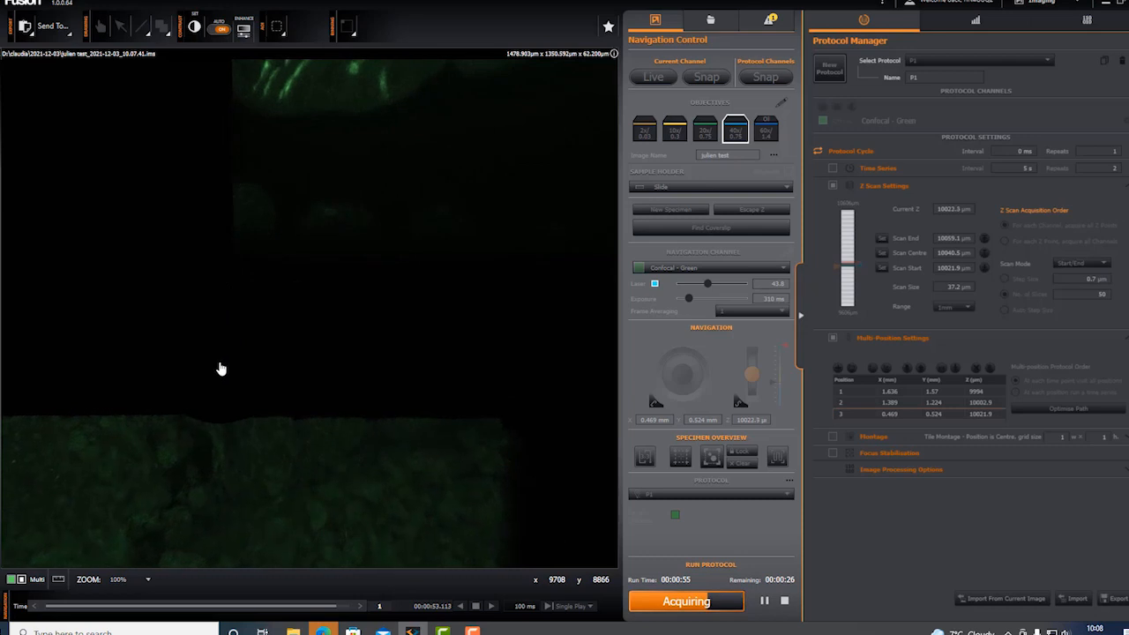
scroll(221, 369, "down", 3)
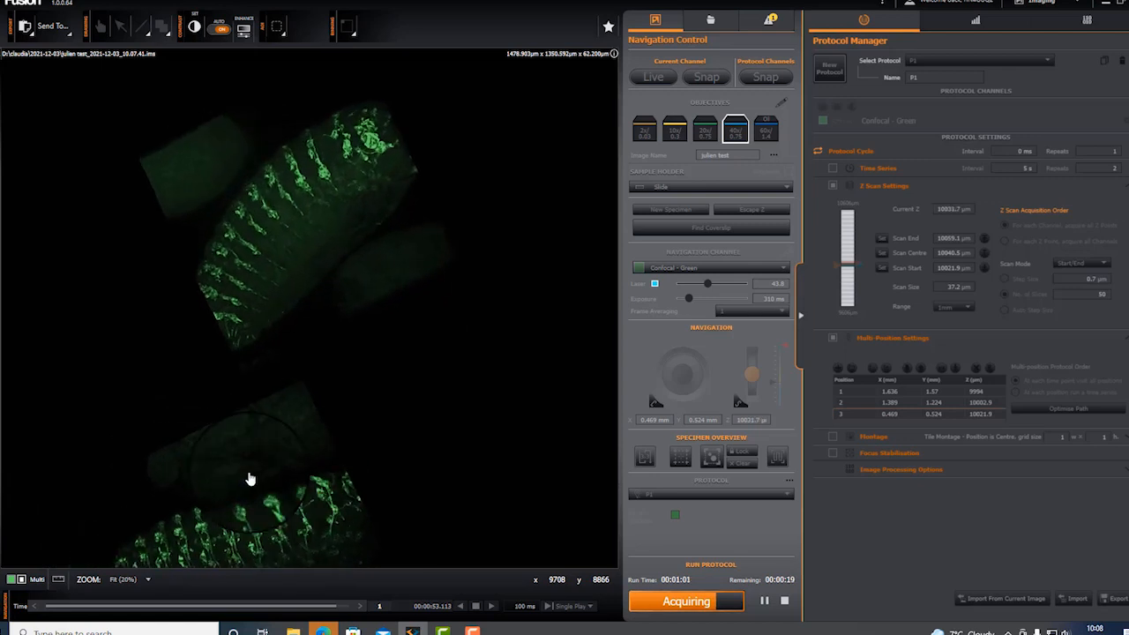
scroll(234, 483, "down", 2)
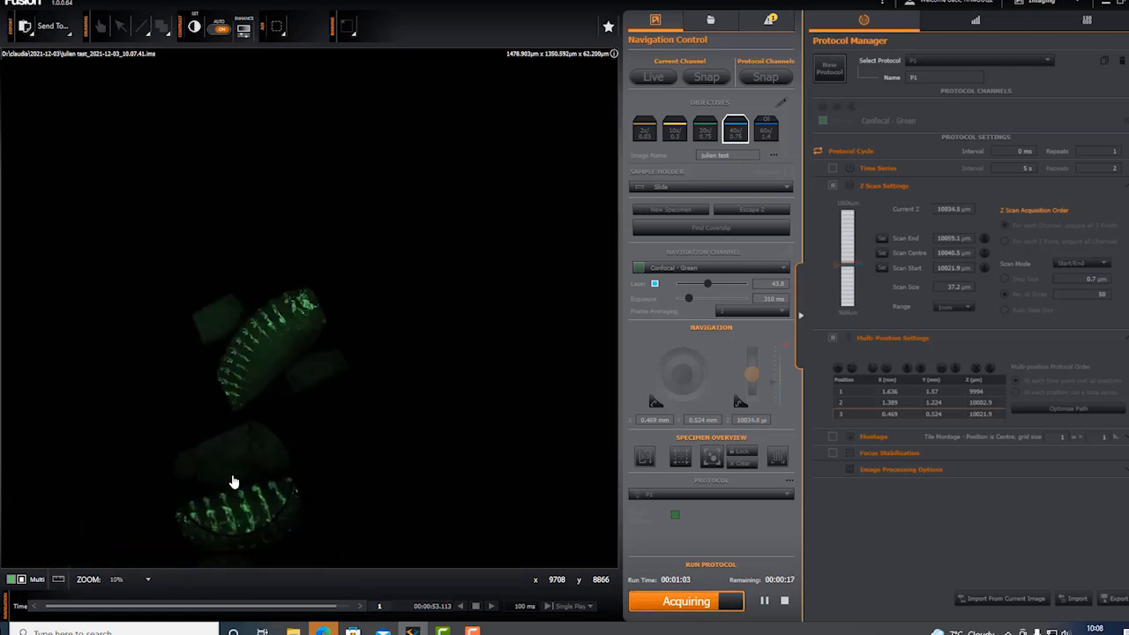
scroll(232, 480, "up", 2)
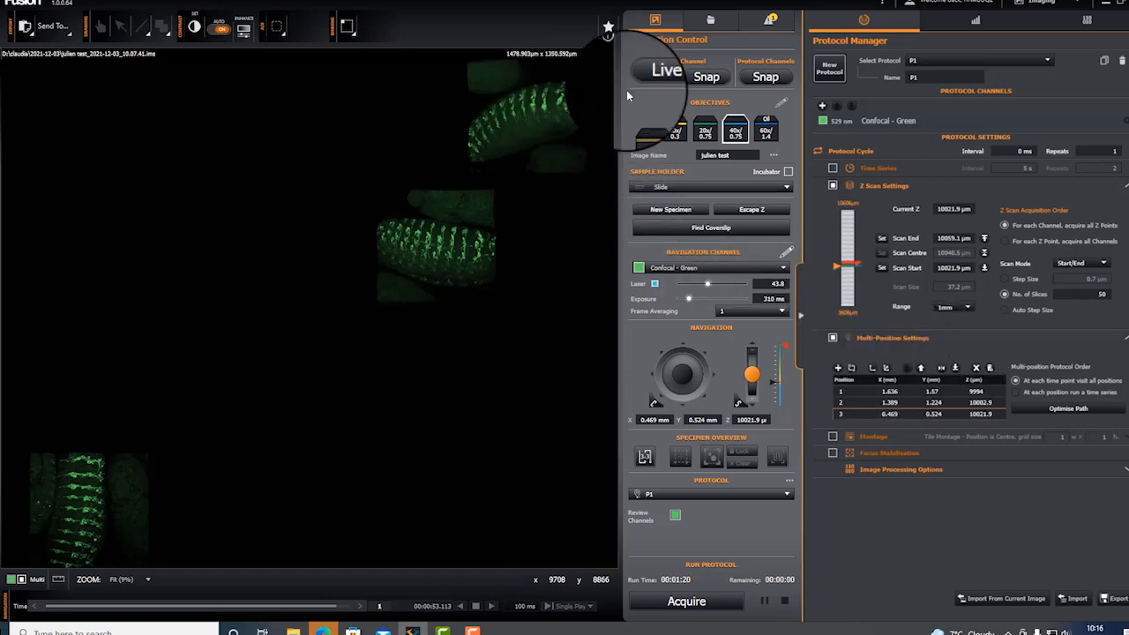
Step: Using the live view, reset the Z scan to start at 10021.5 µm and end at 10049.2 µm, storing 10021.5 µm as position 3's Z
left_click(655, 79)
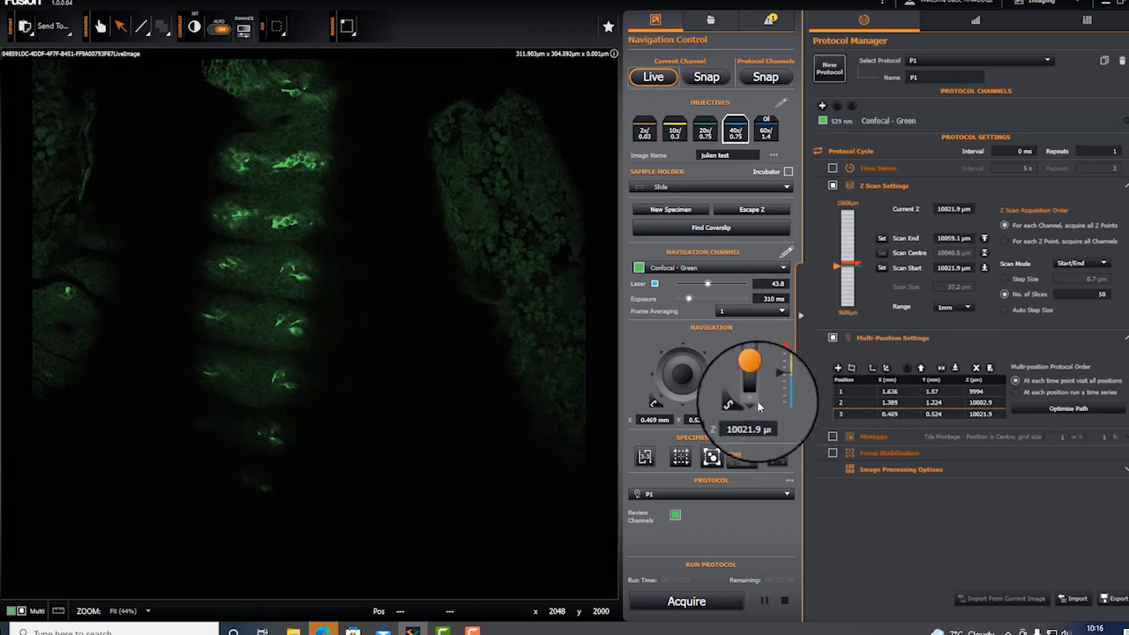
left_click(752, 402)
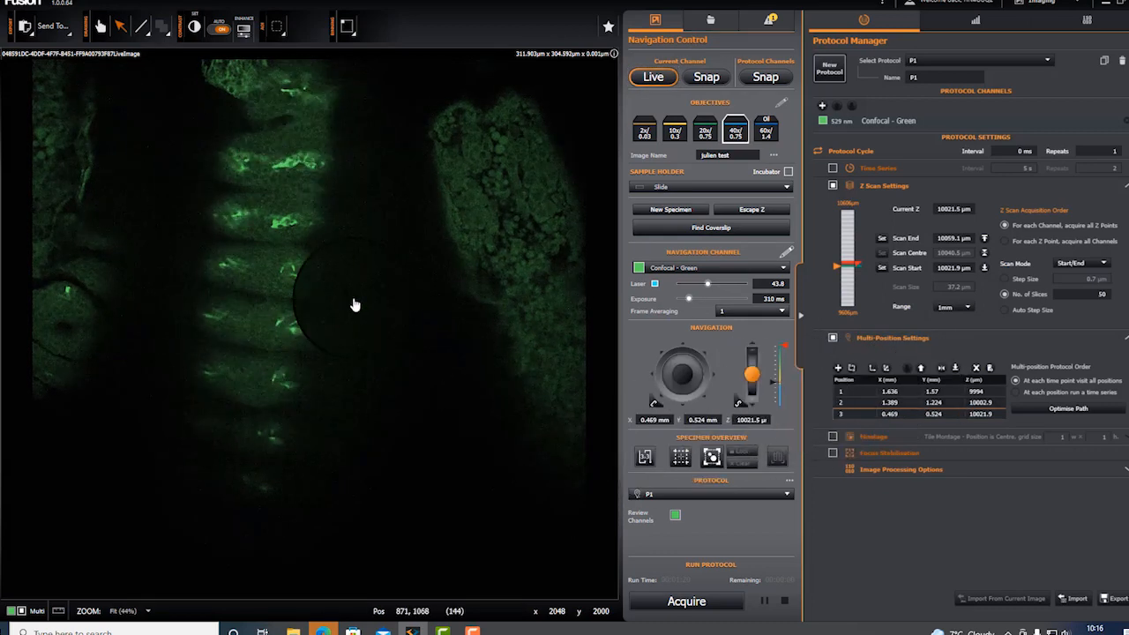
left_click(852, 370)
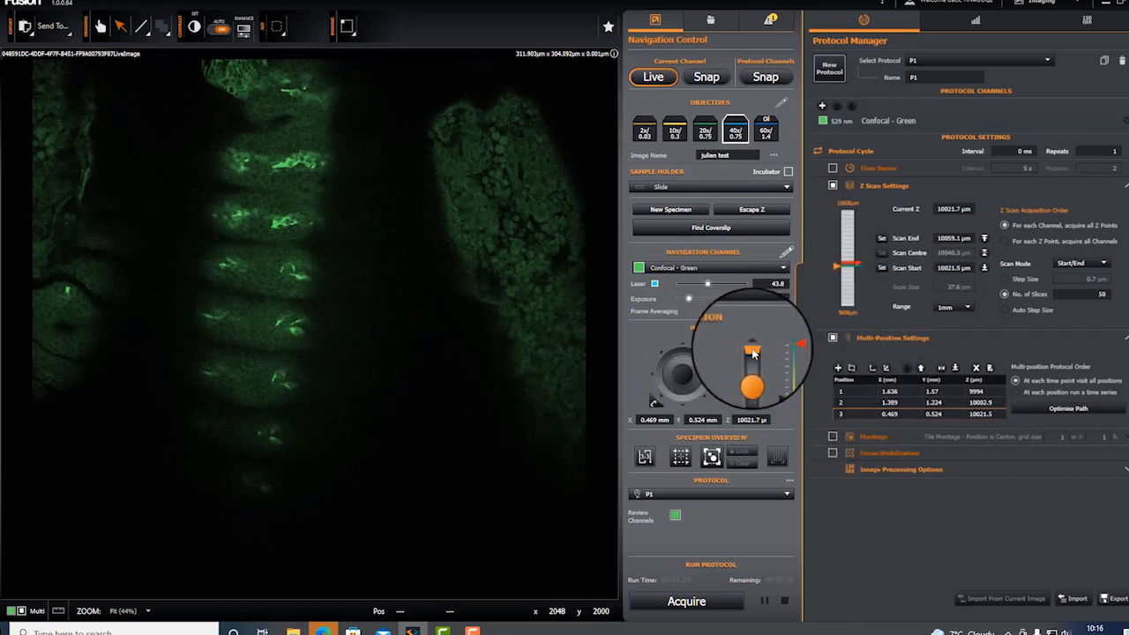
left_click_drag(752, 375, 752, 369)
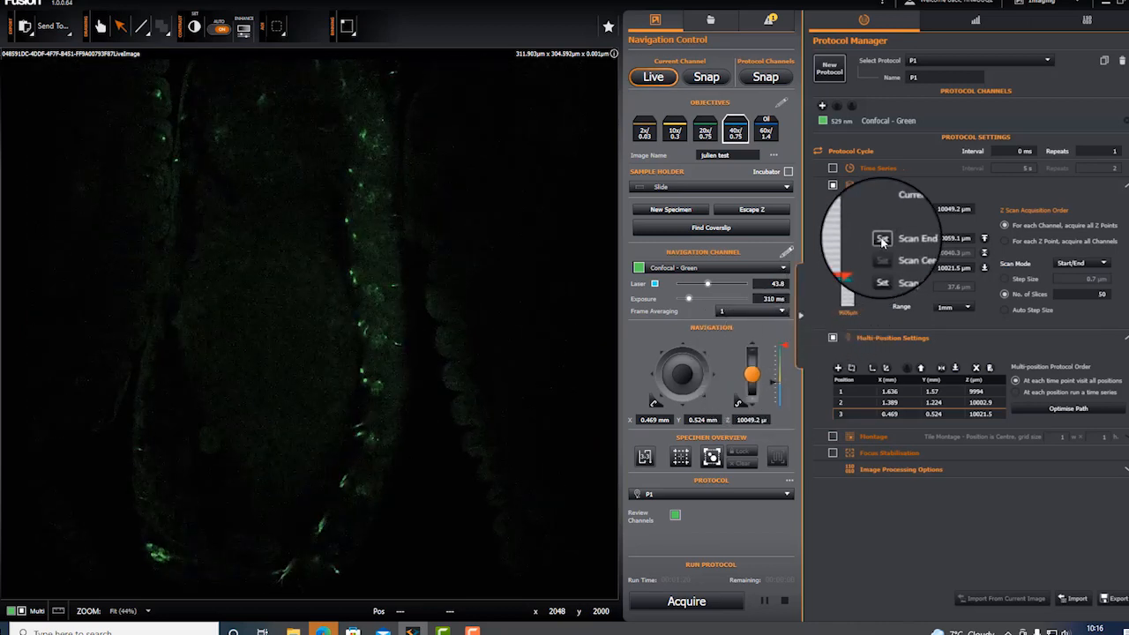
left_click(653, 77)
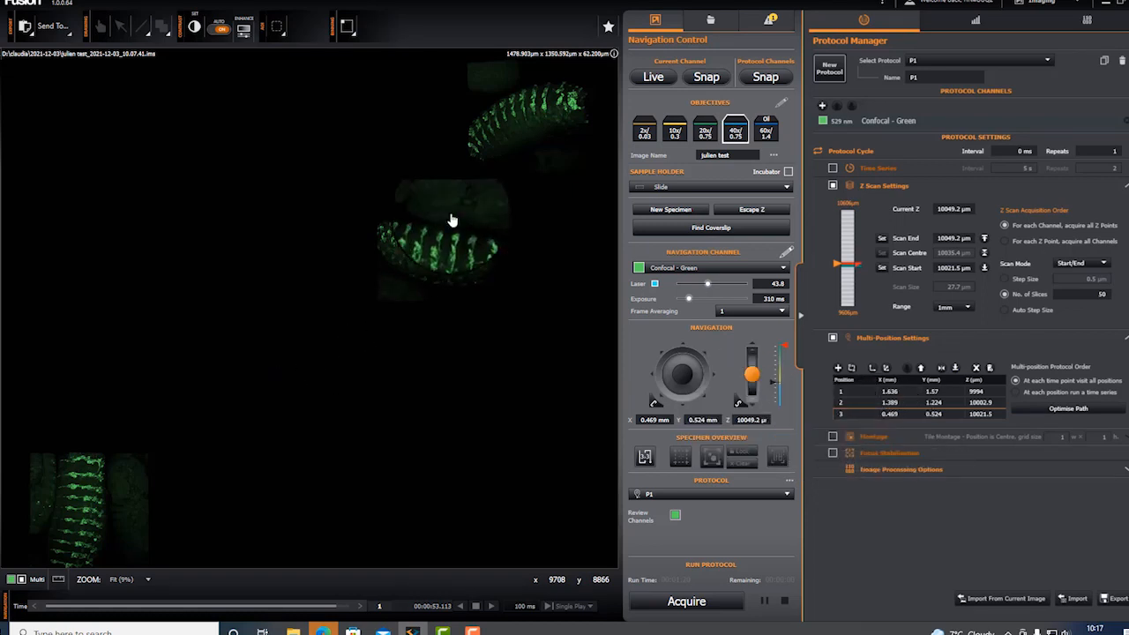
Step: Examine the acquired volume of the middle embryo up close
scroll(449, 220, "up", 5)
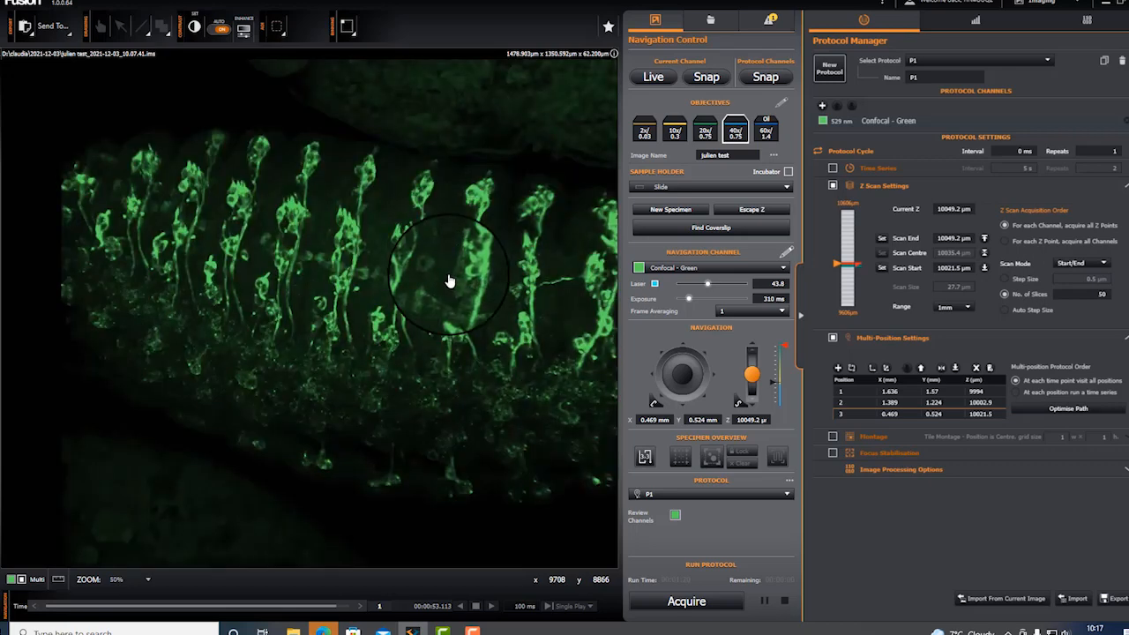
left_click_drag(448, 280, 386, 280)
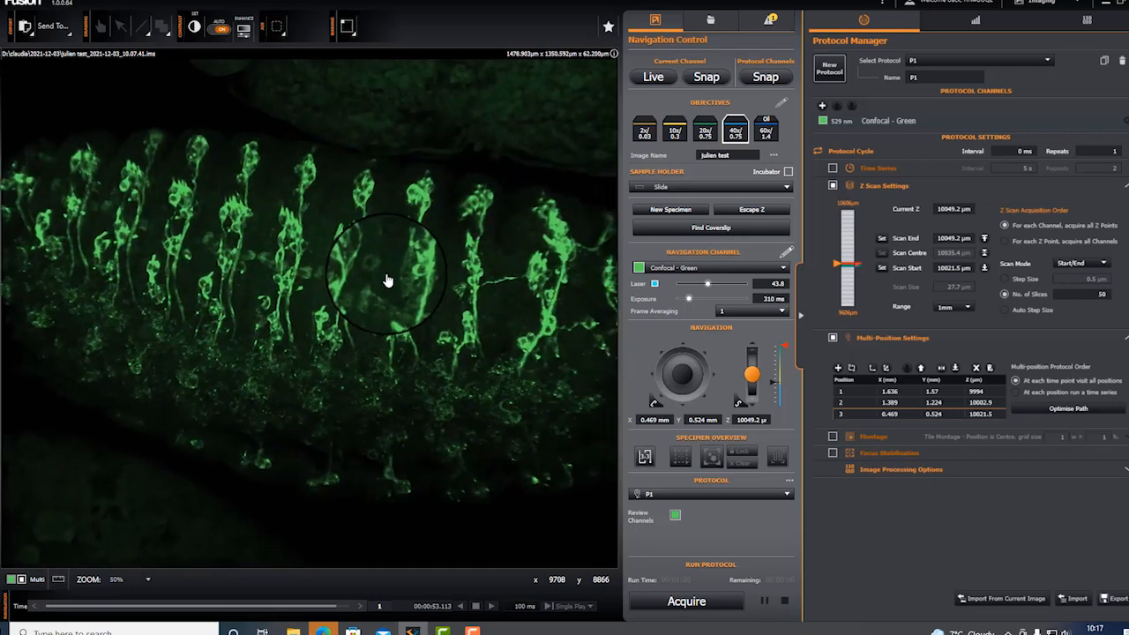
scroll(387, 281, "down", 2)
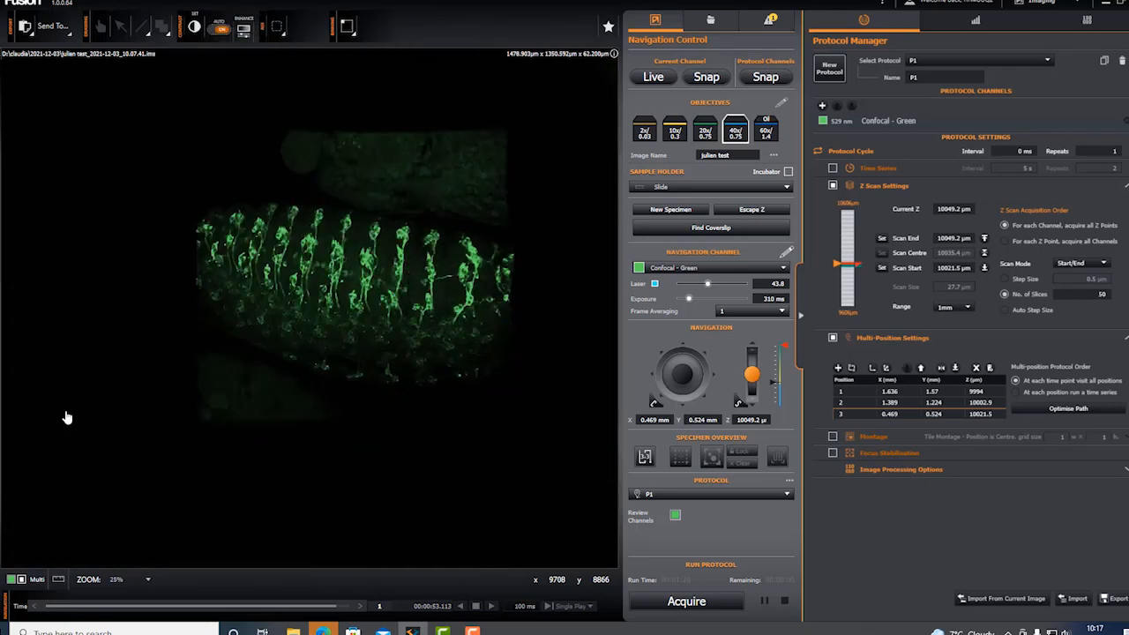